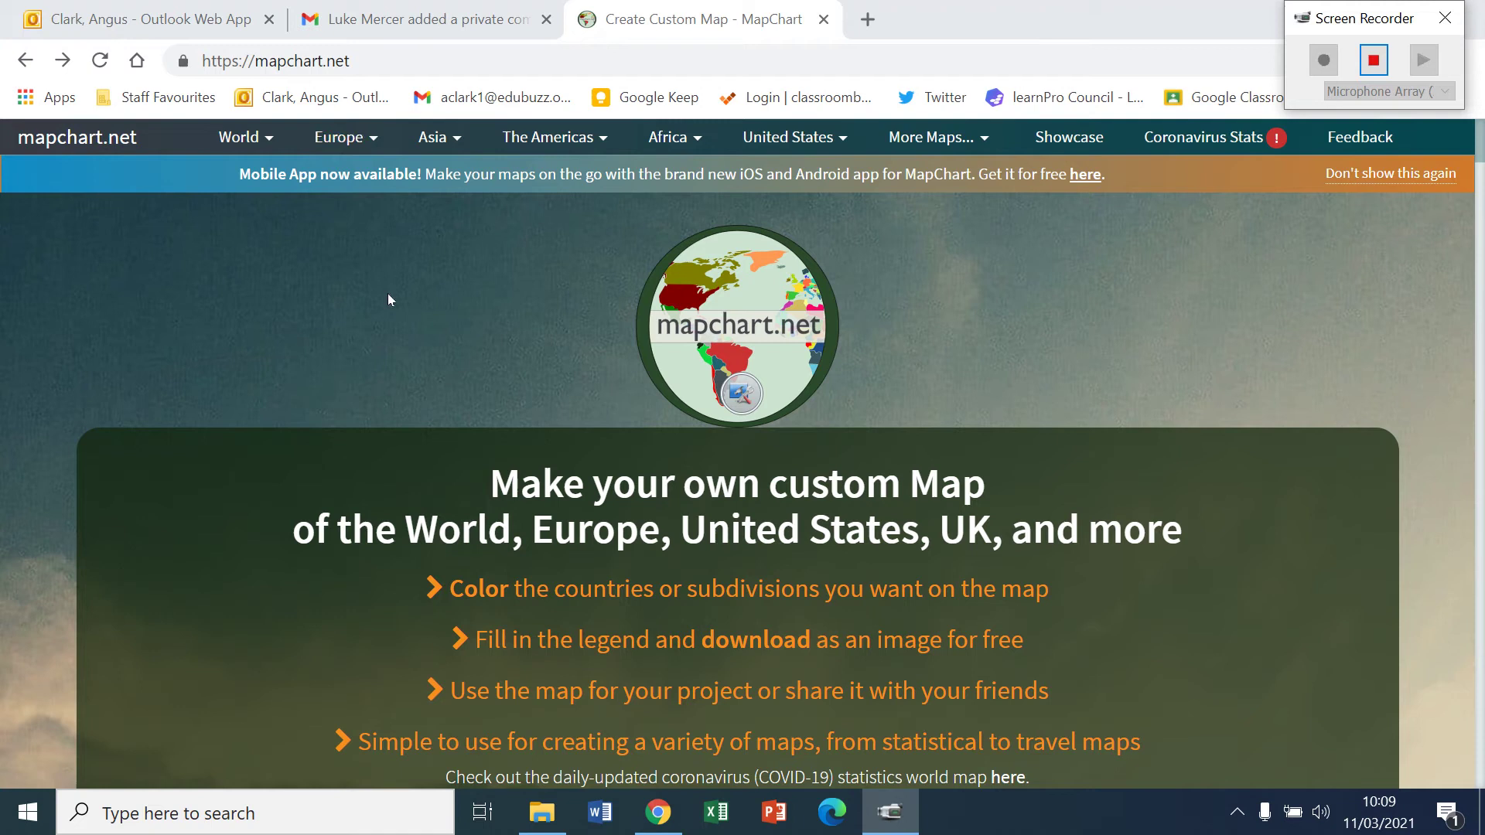
- Open the Europe menu's Detailed (Provinces/Counties) map in MapChart
left_click(334, 141)
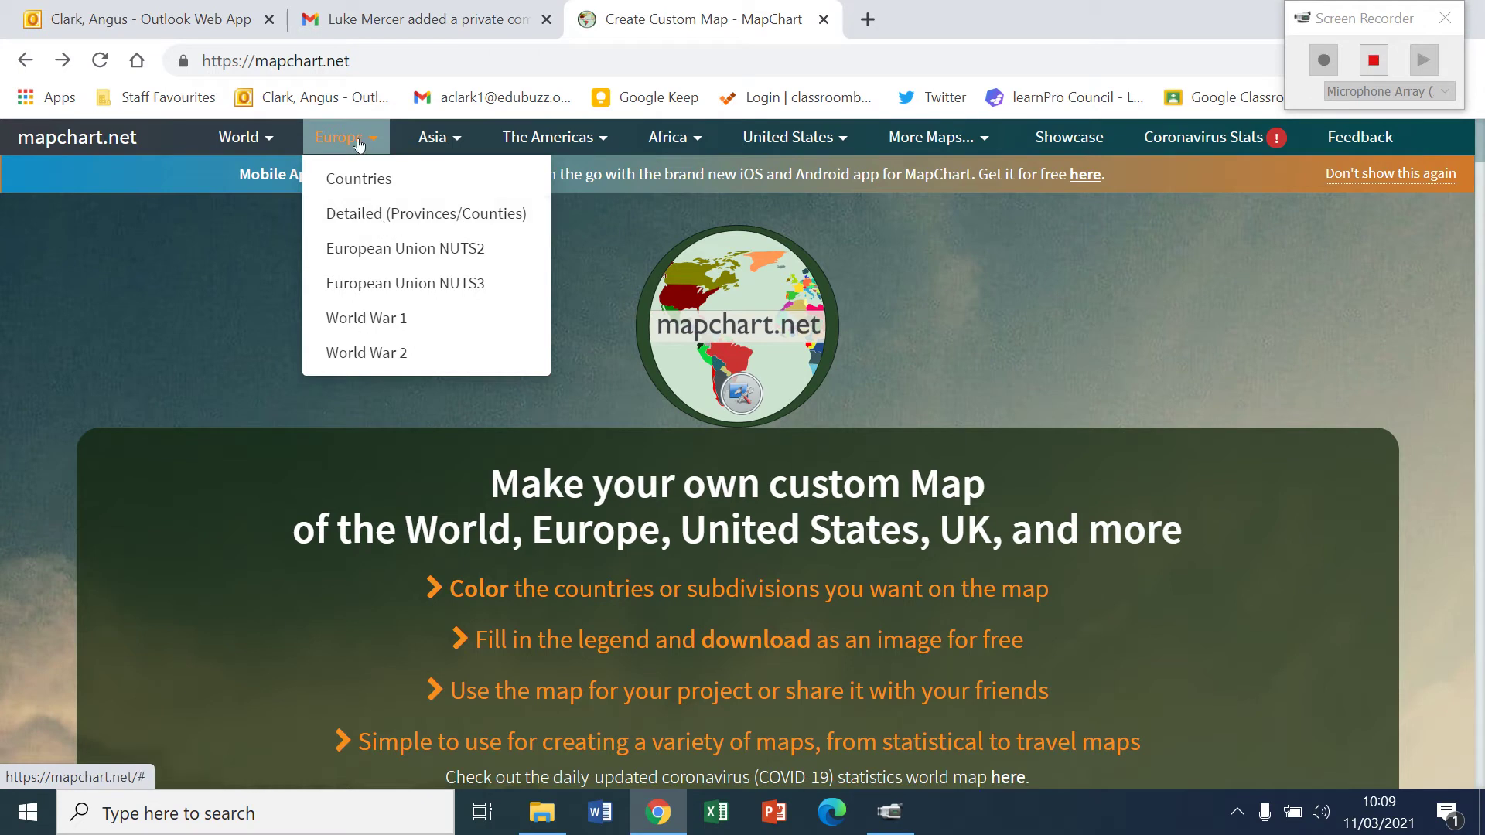
left_click(417, 227)
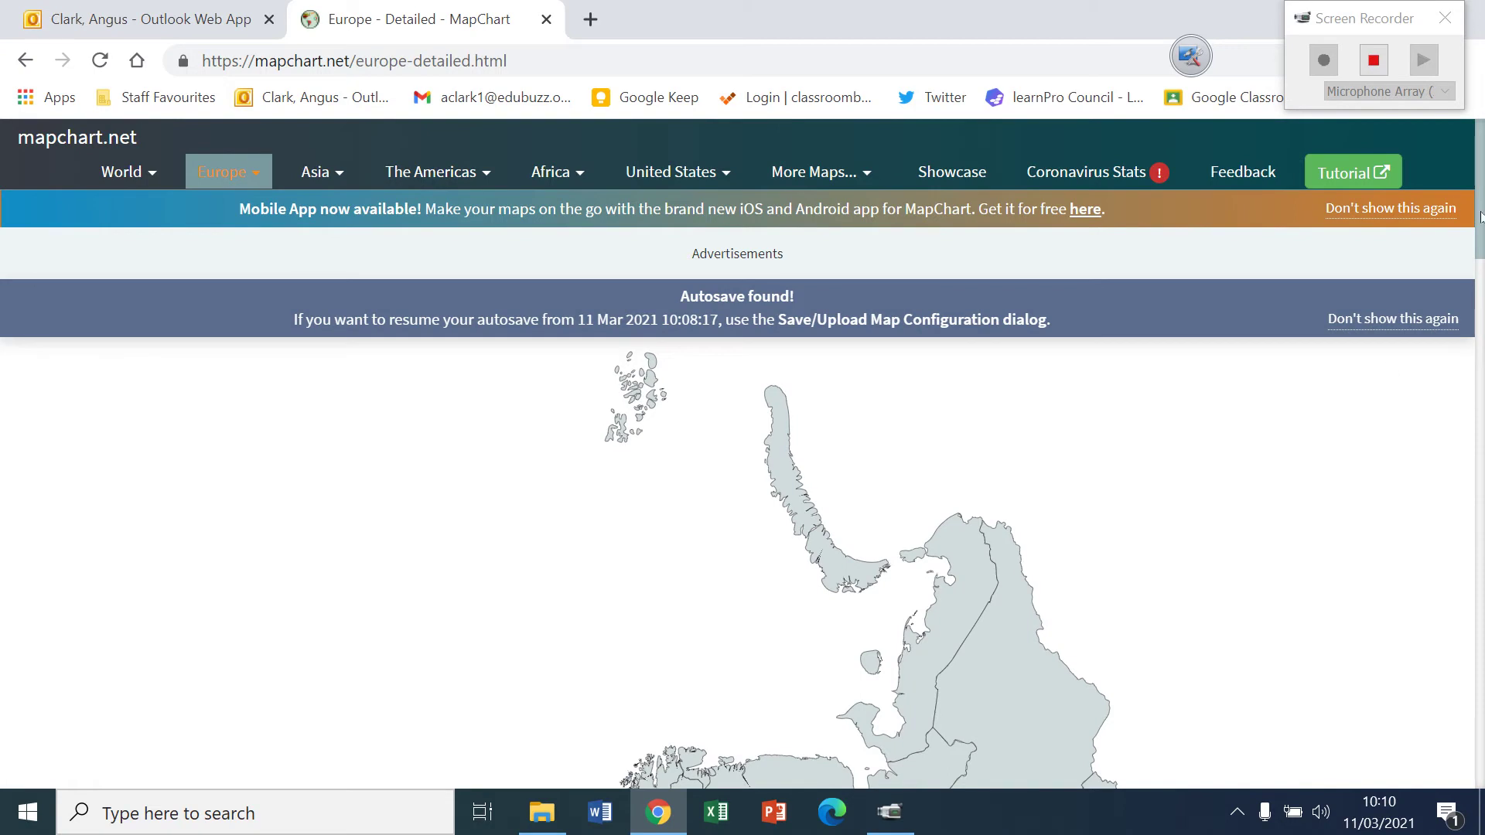
- Turn on zoom mode and zoom in on the British Isles
left_click_drag(1480, 217, 1466, 589)
scroll(377, 541, "up", 13)
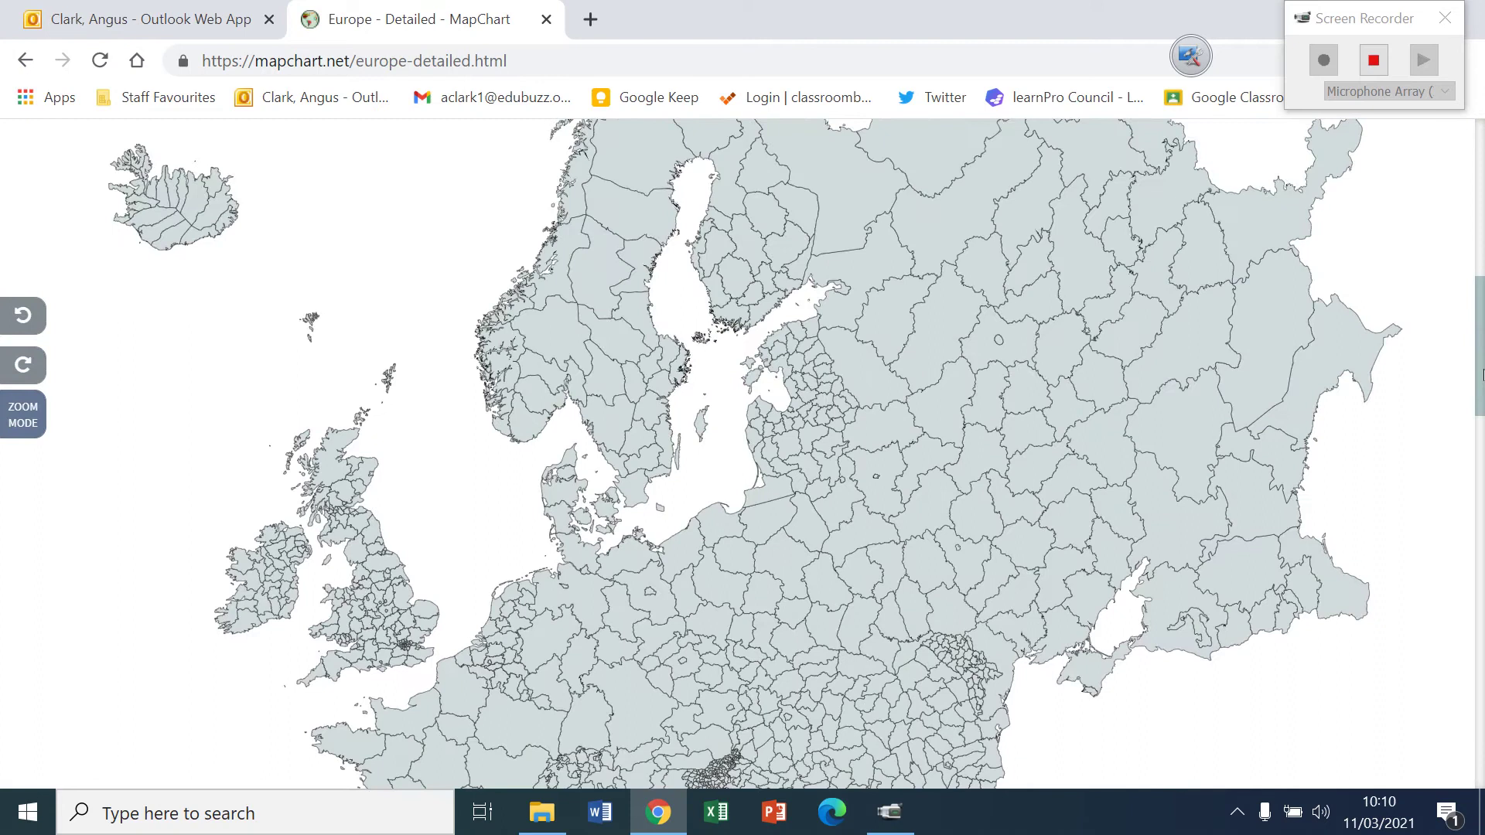
left_click(29, 414)
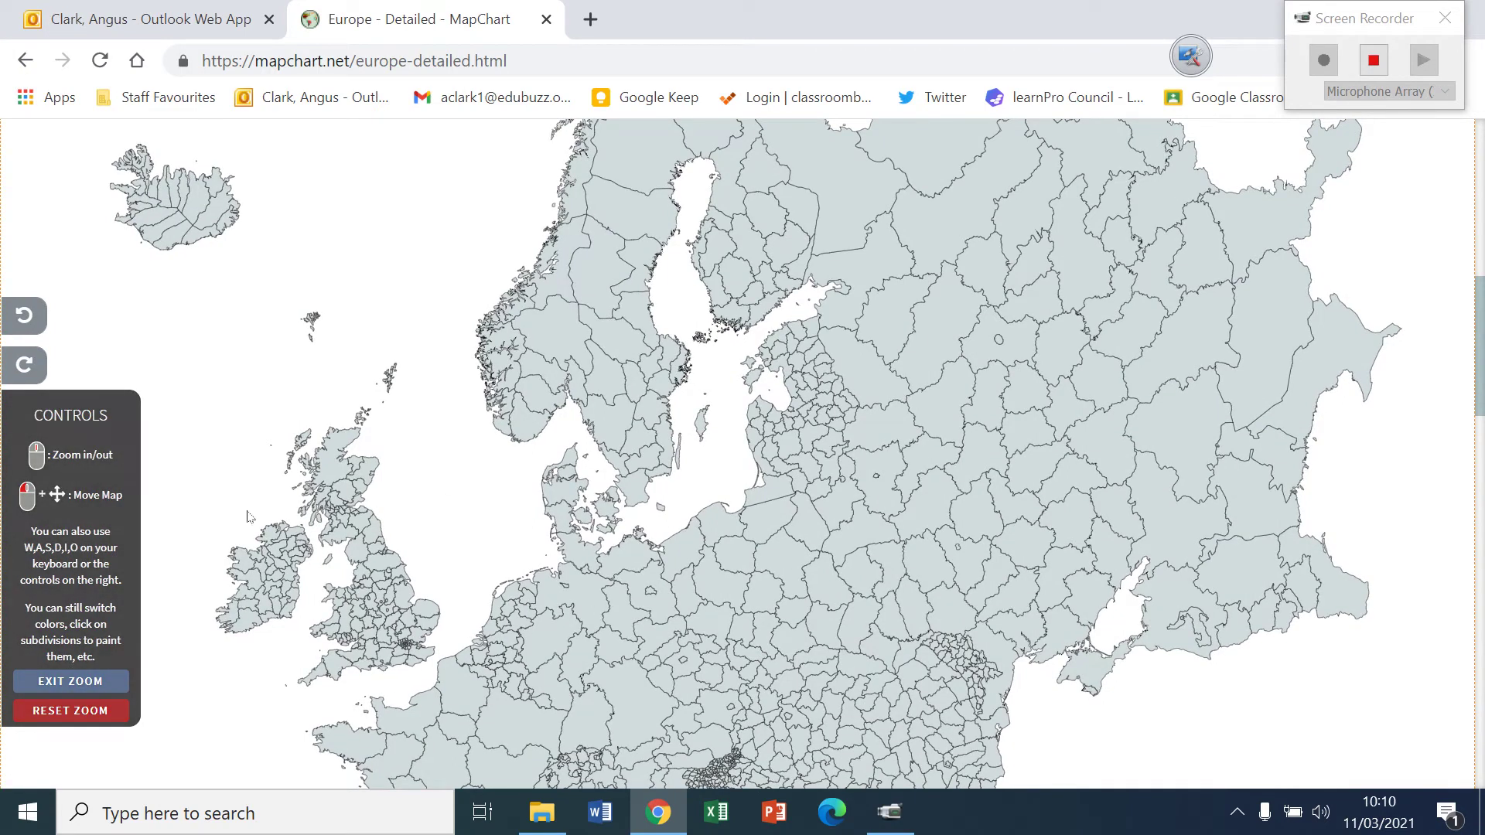
scroll(357, 481, "up", 10)
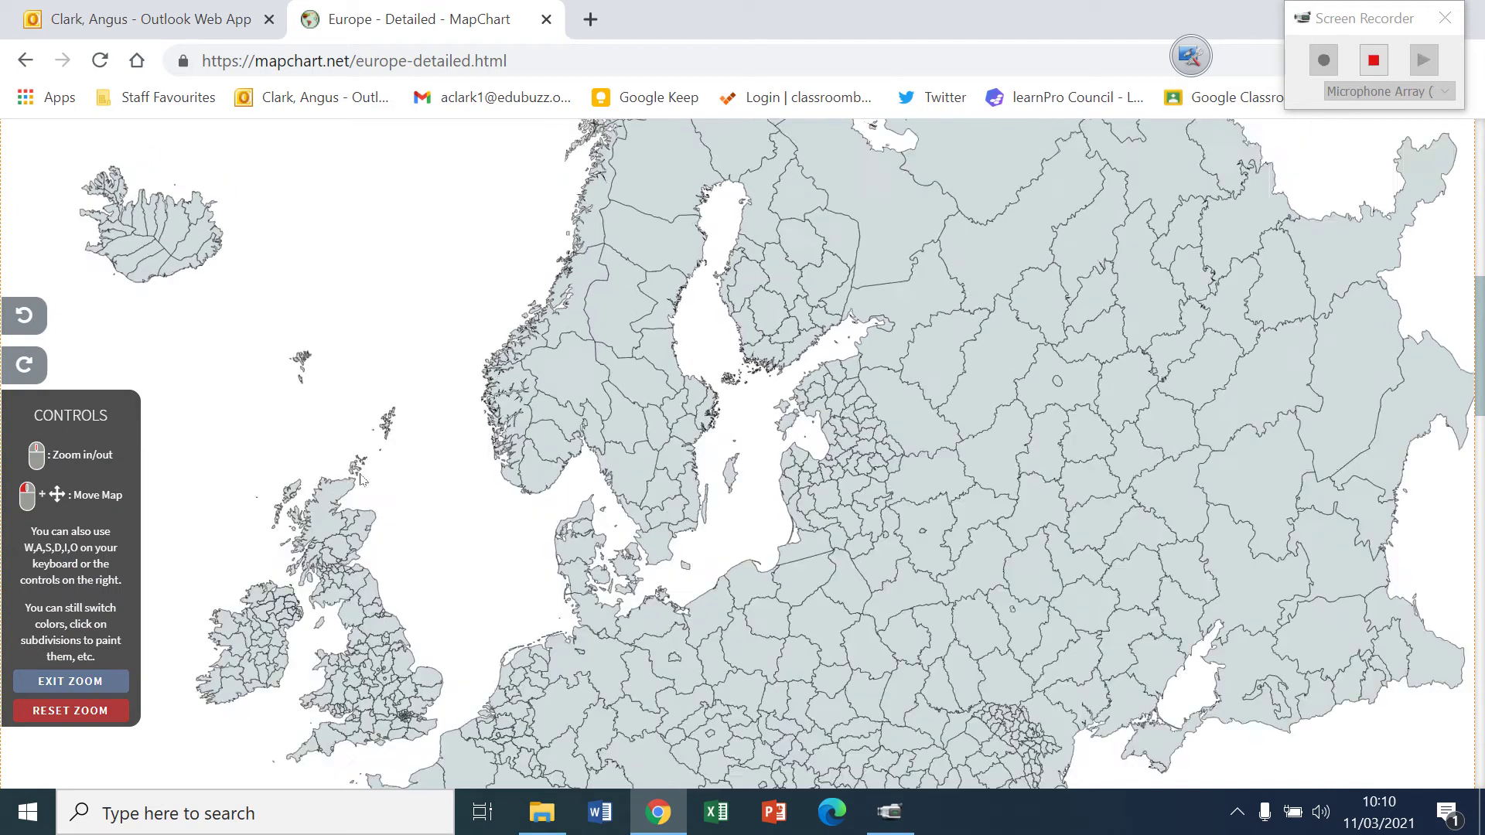
- Pan the zoomed map with W/A/S/D around southern England and toward Ireland
key("a")
key("s")
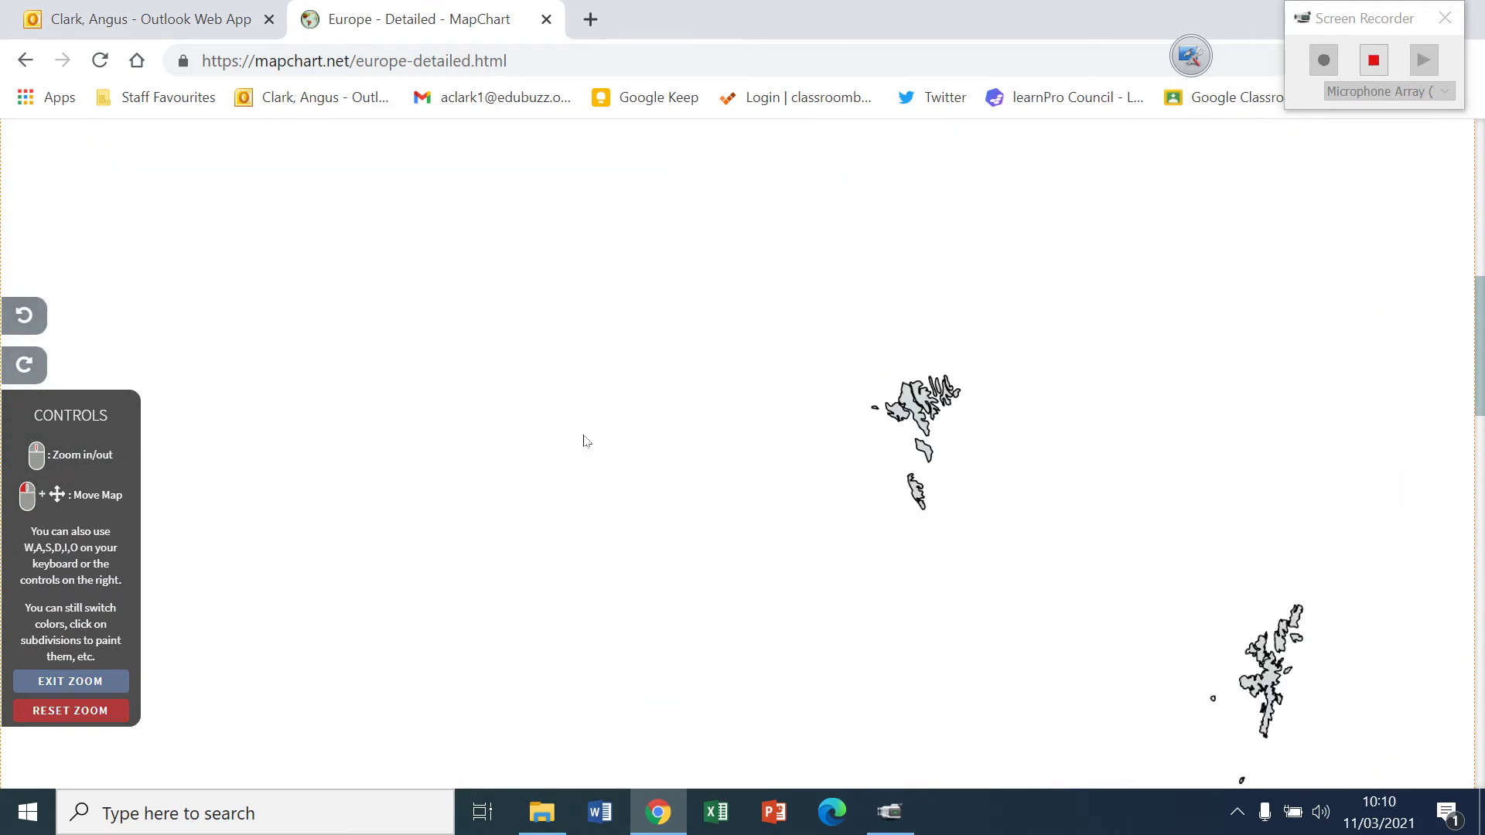
key("d")
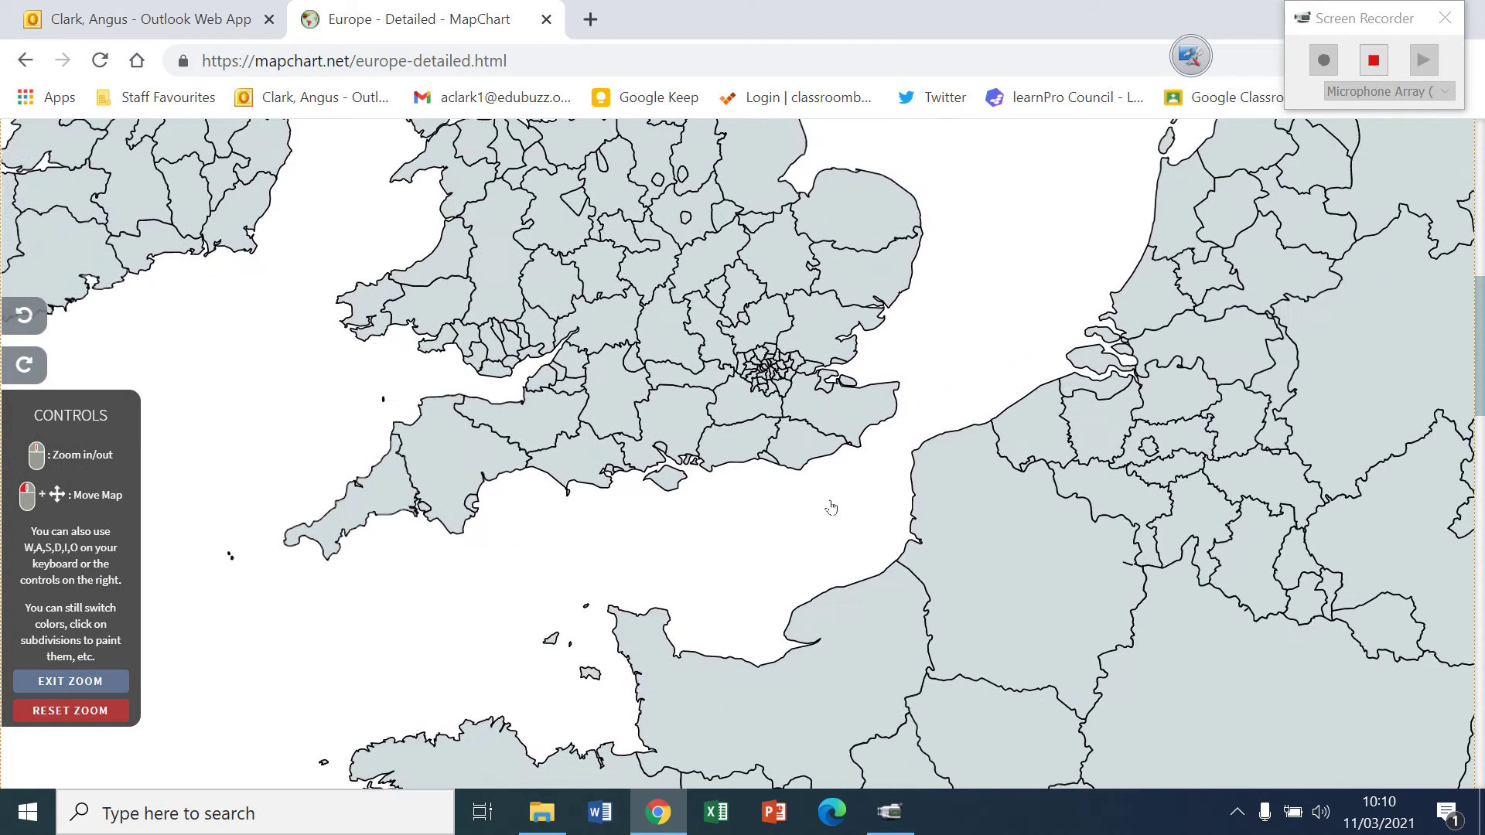
key("w")
key("a")
key("w")
key("a")
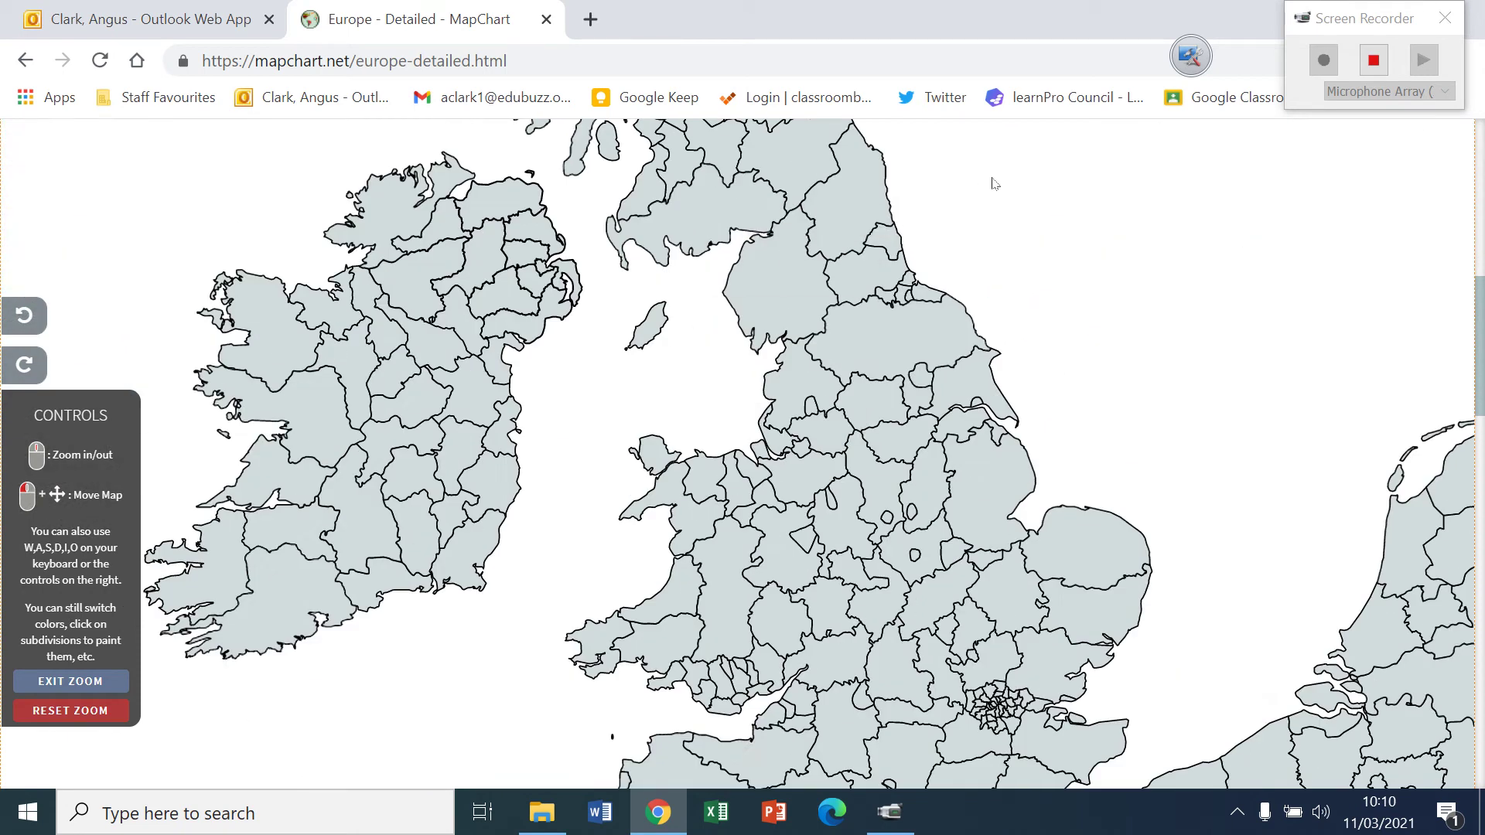
- Frame most of Scotland in view and exit zoom mode keeping that view
key("w")
key("w")
key("w")
key("w")
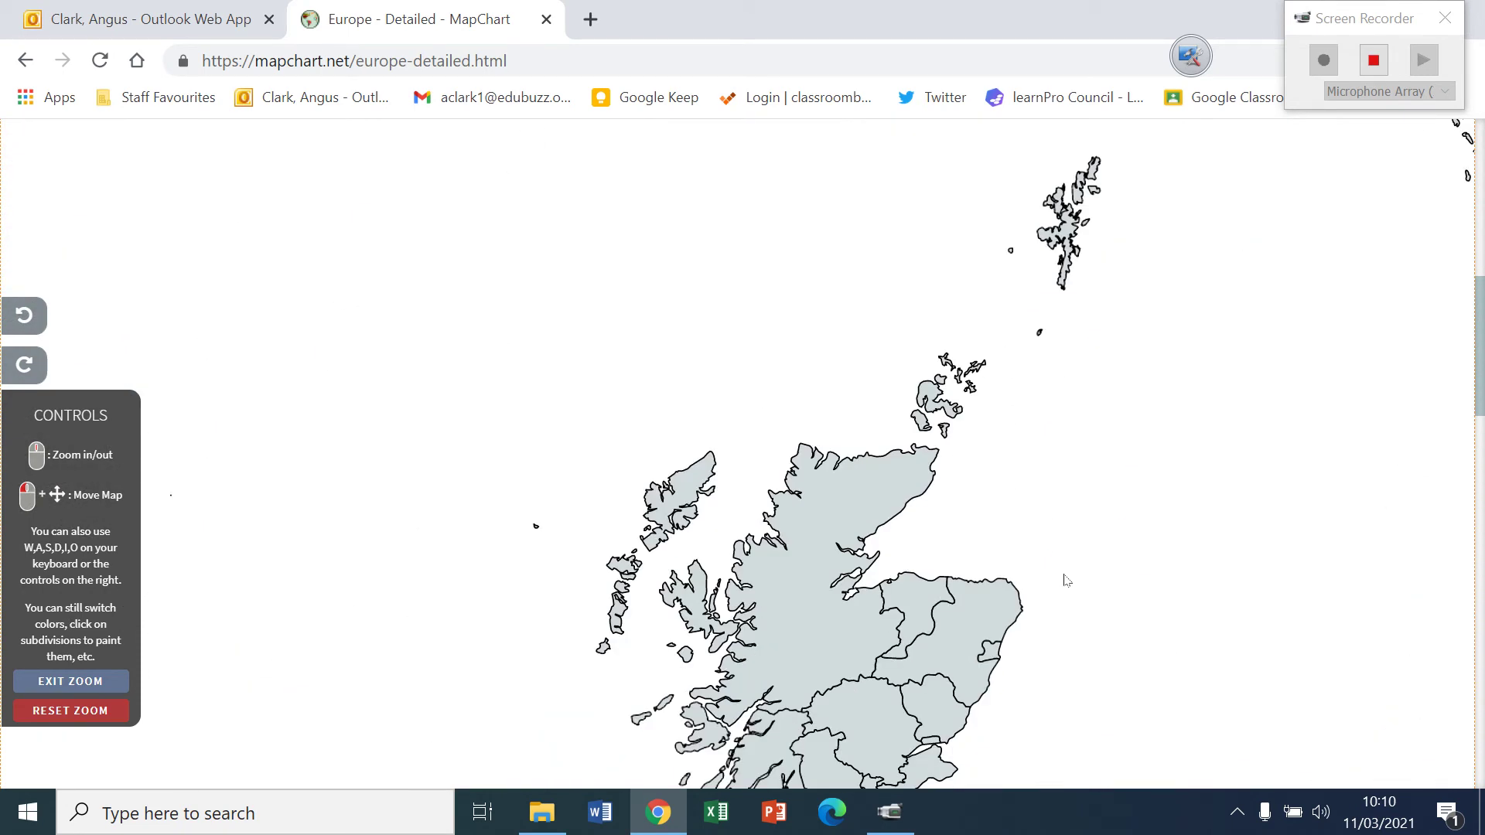
key("s")
key("s")
key("s")
key("w")
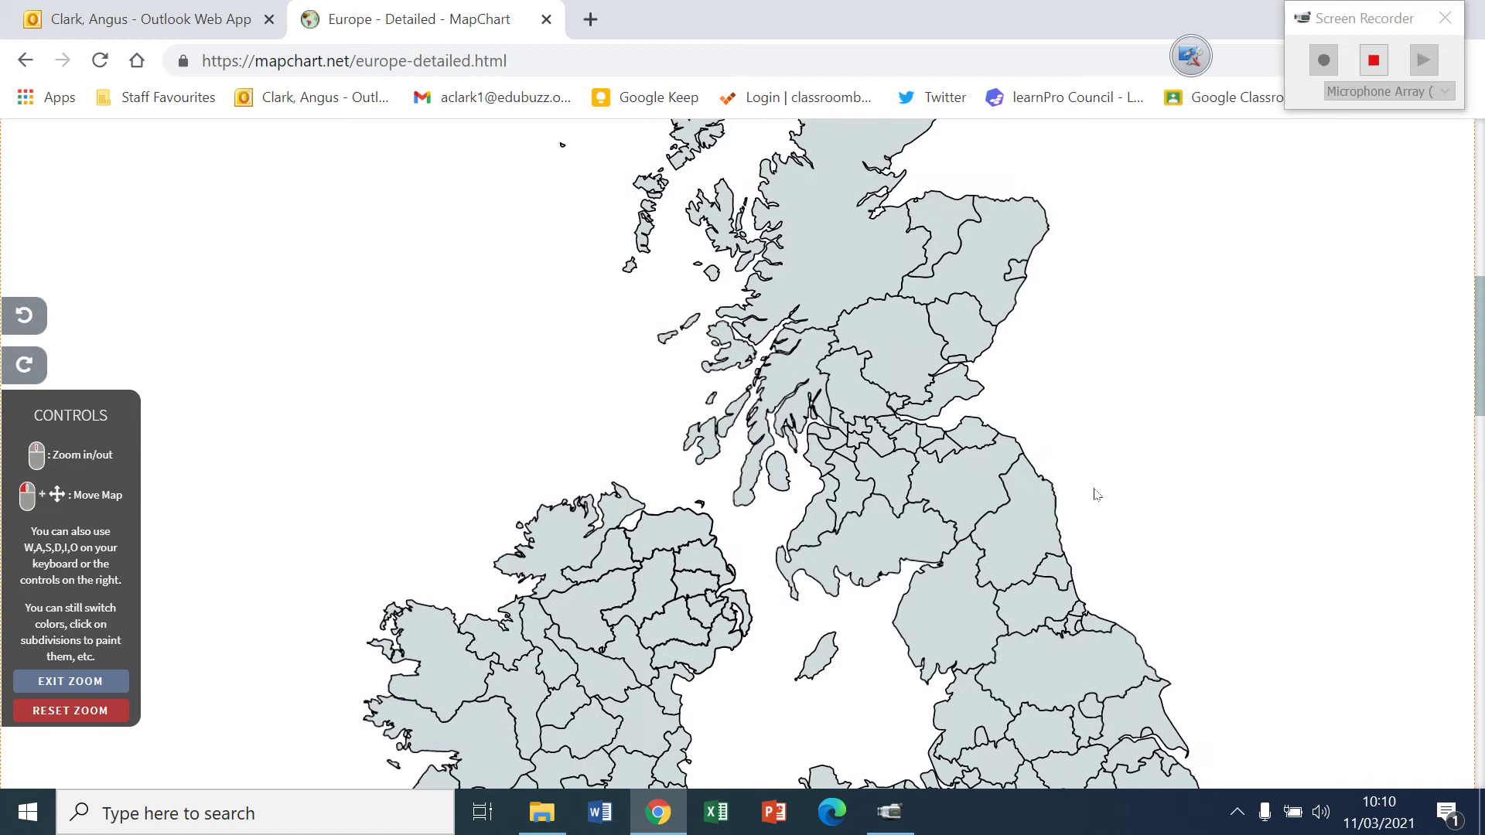
key("w")
key("d")
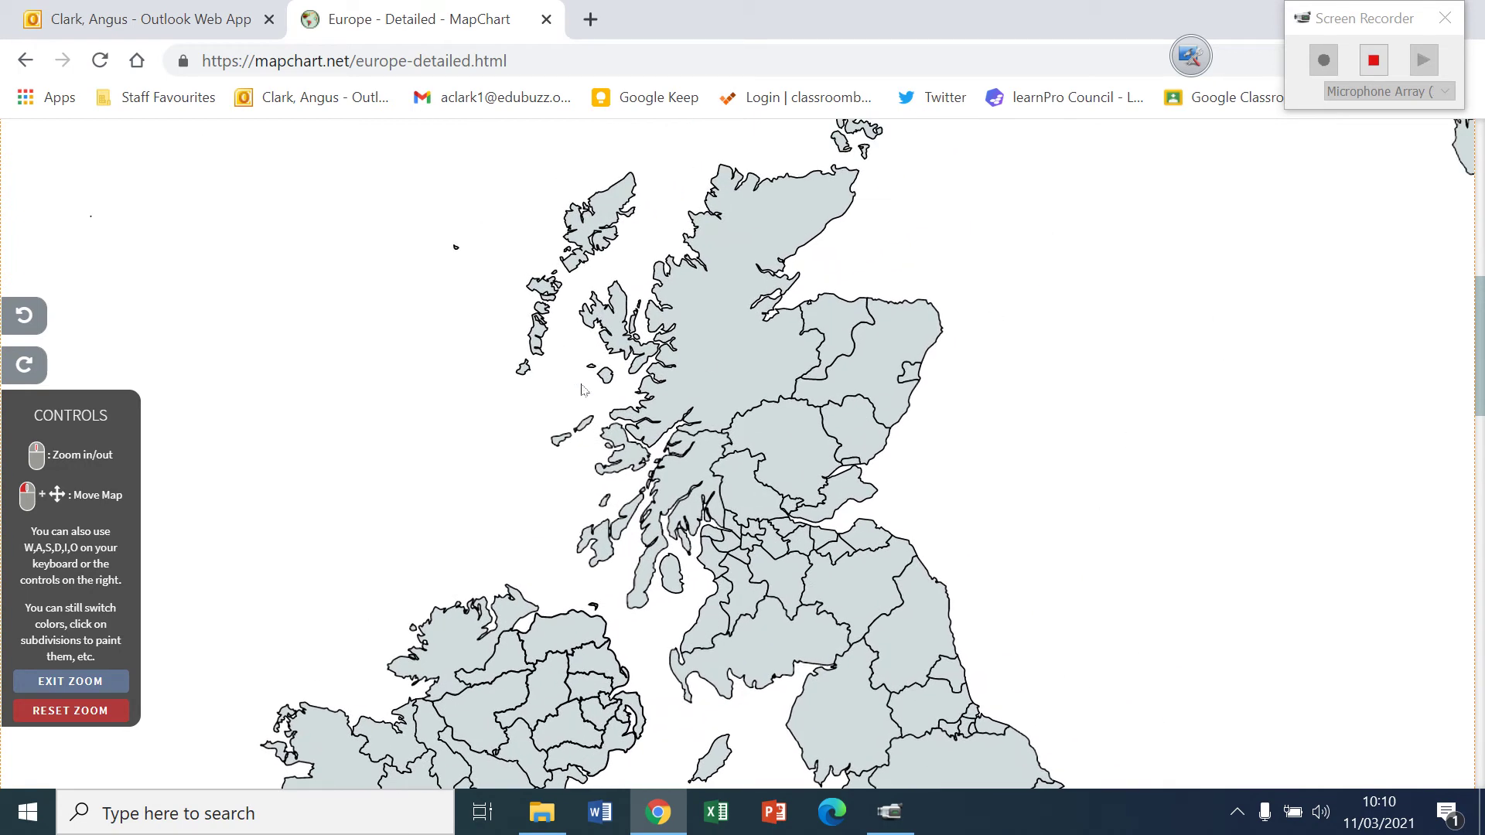
left_click(115, 684)
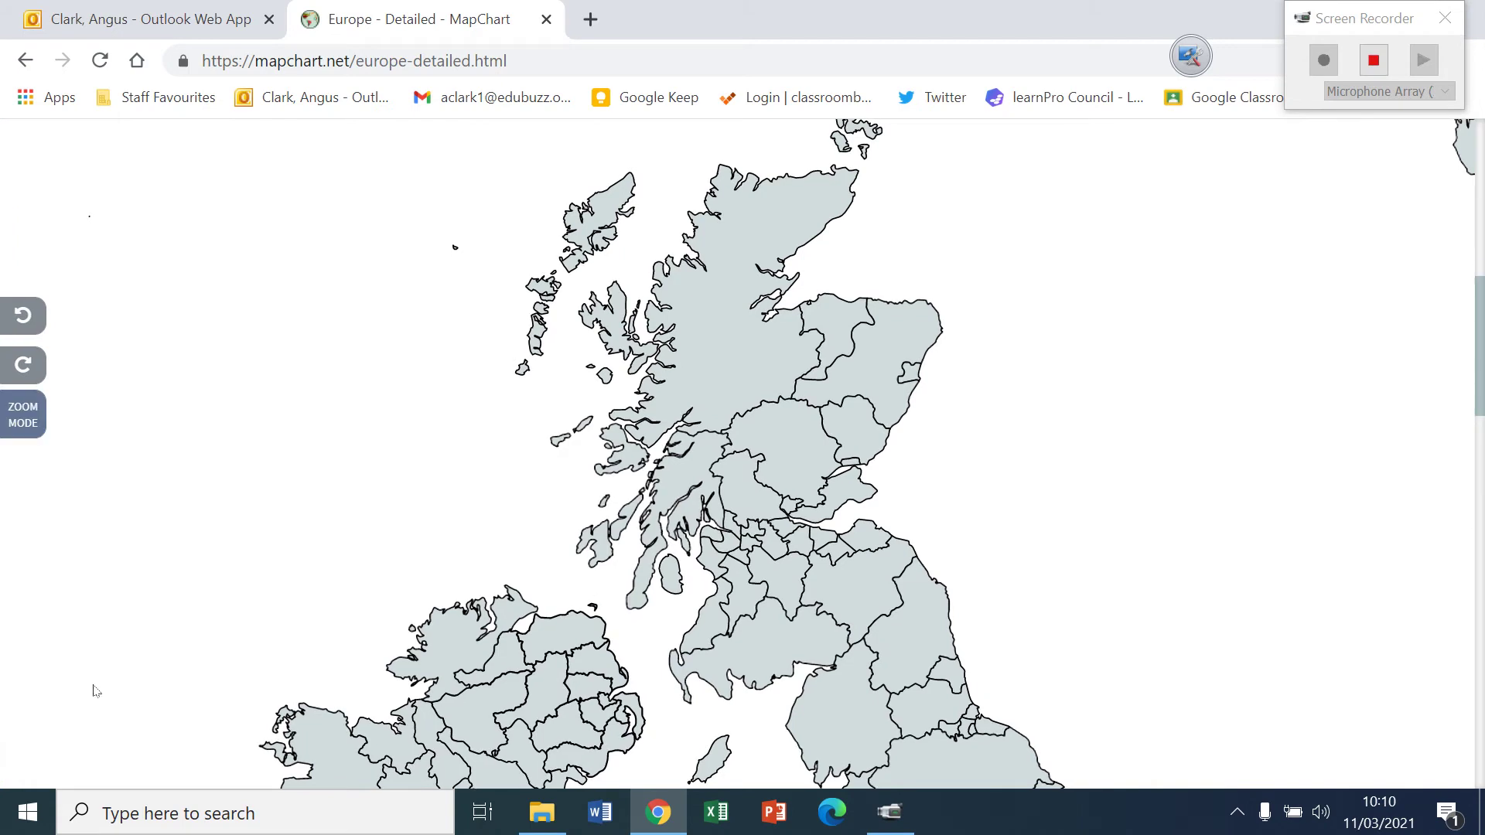
left_click_drag(1479, 345, 1478, 555)
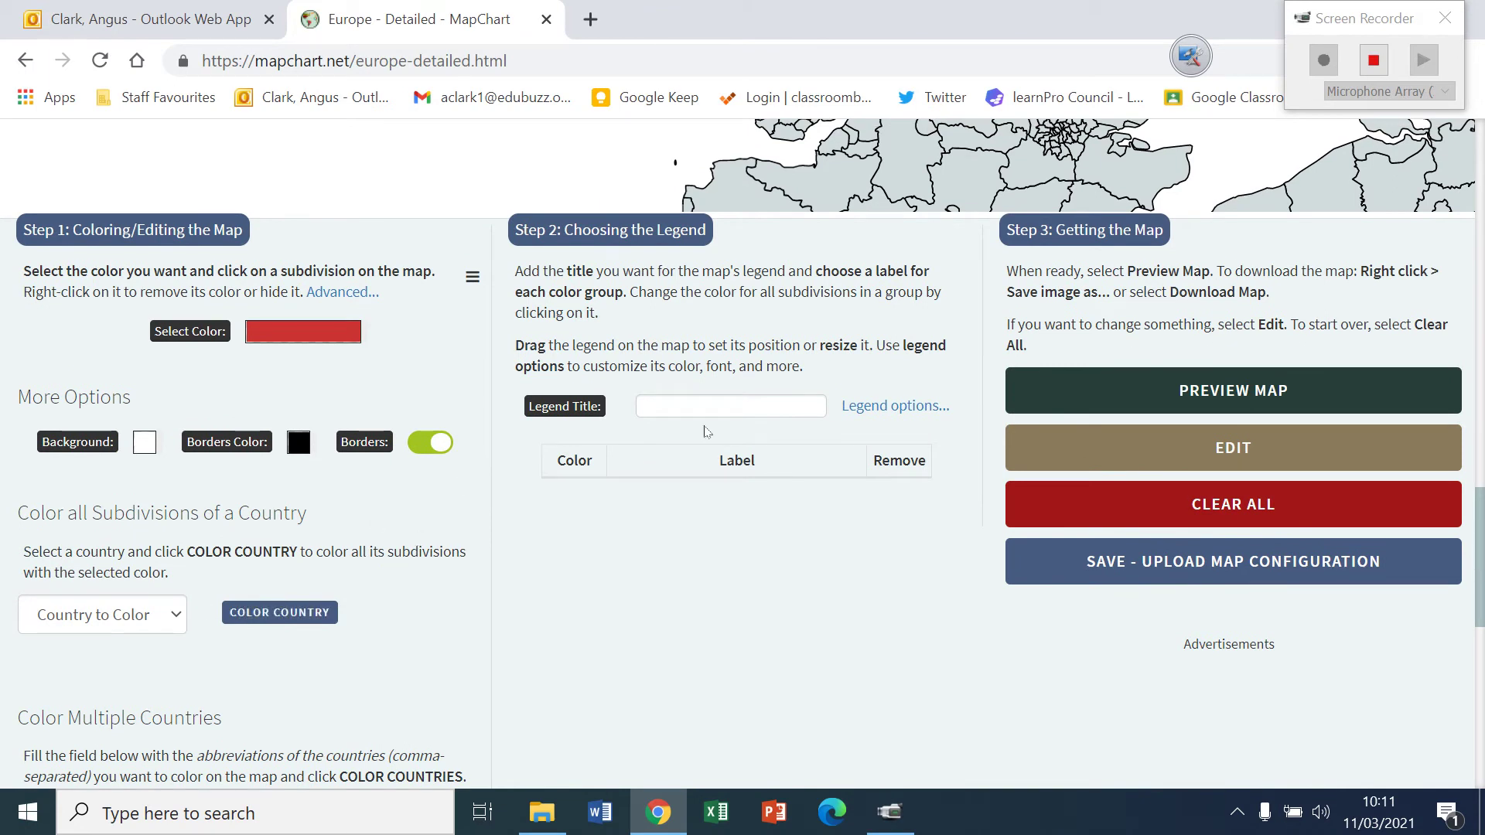
- Title the legend 'Population' and change the paint colour from red to dark brown
left_click(718, 397)
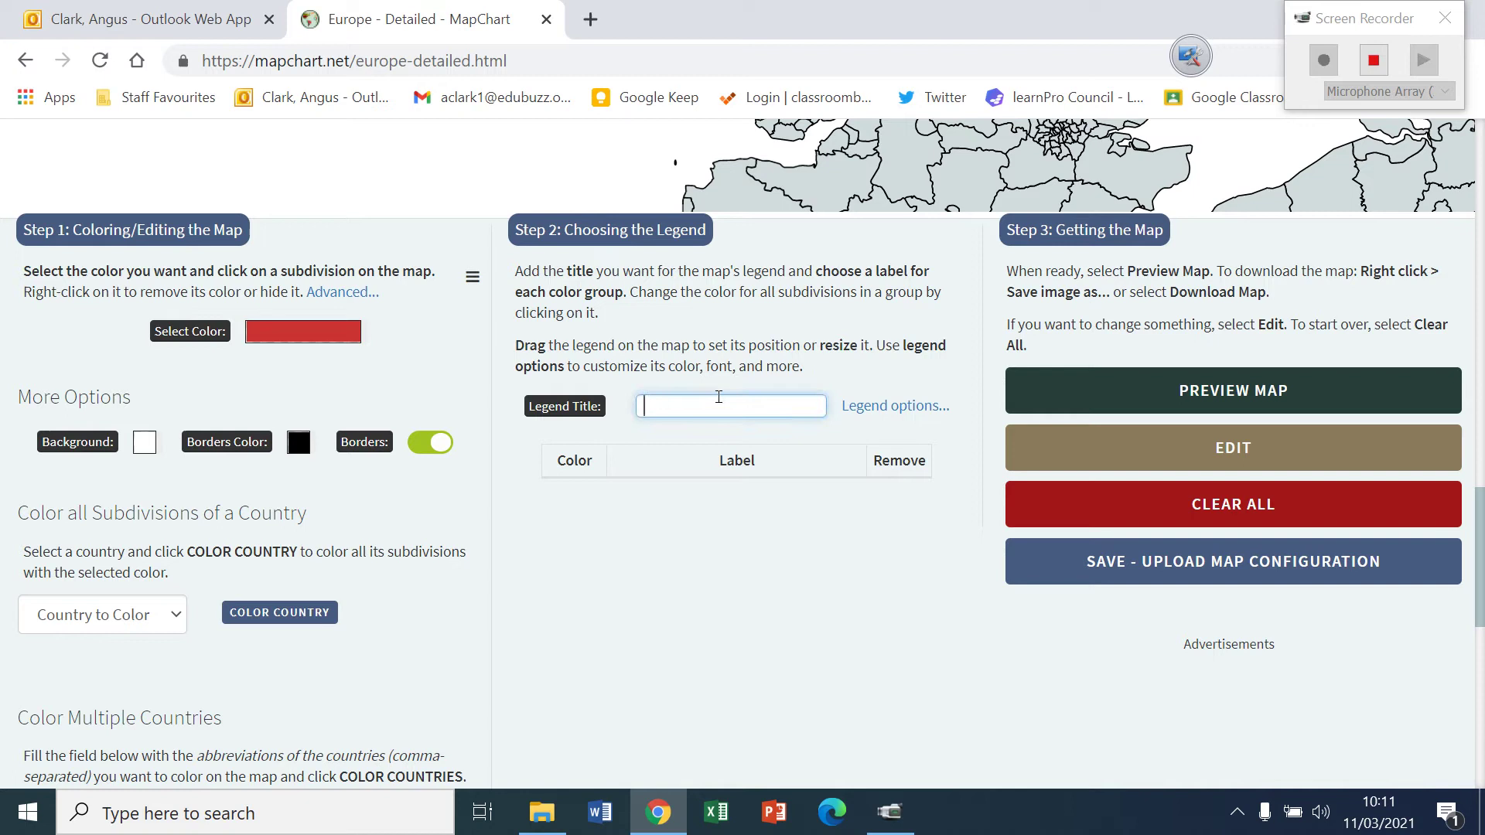
type("Population D")
key("BackSpace")
key("BackSpace")
left_click(694, 586)
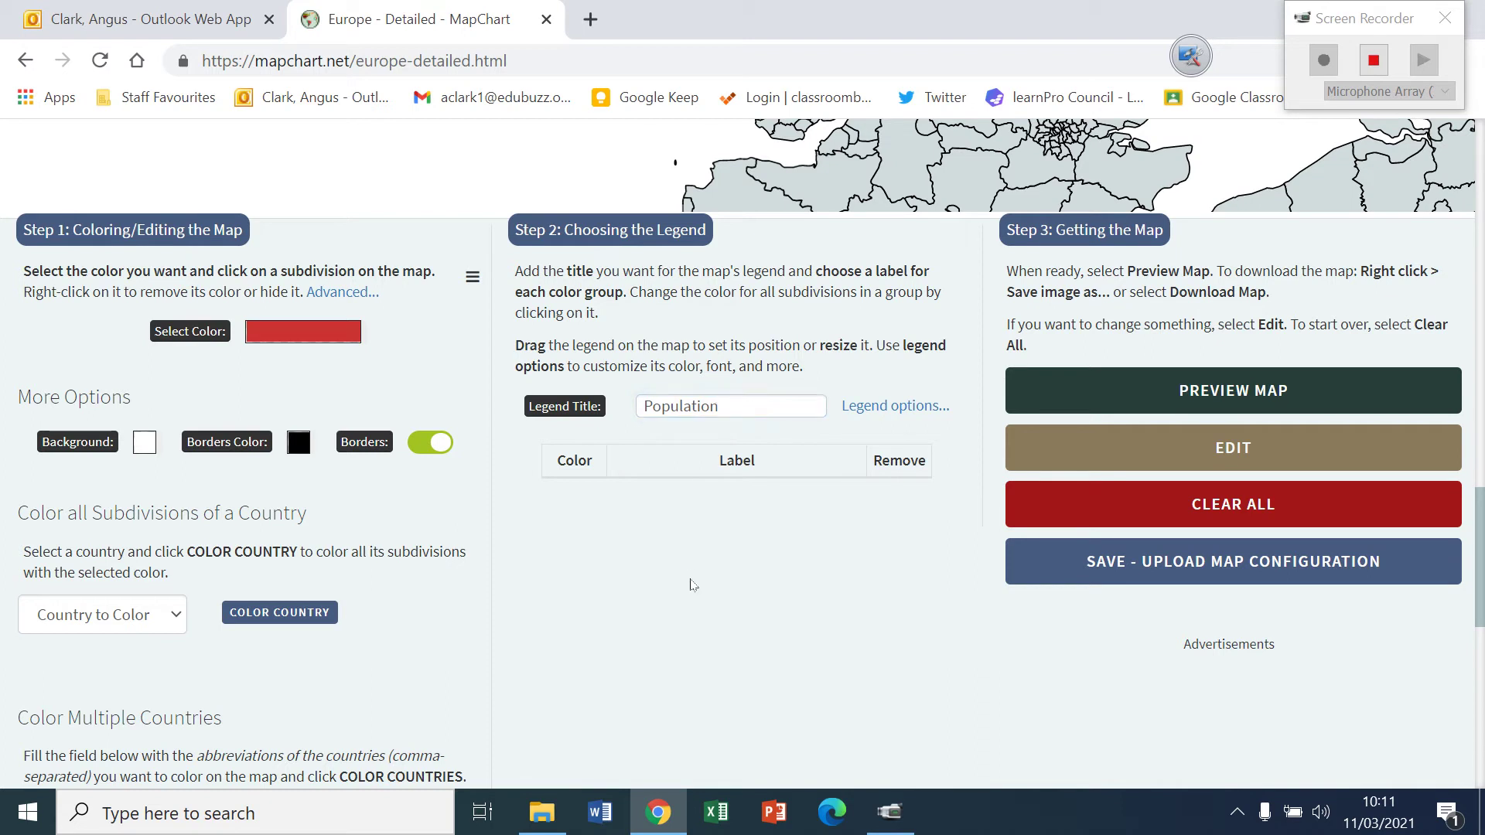
left_click(280, 342)
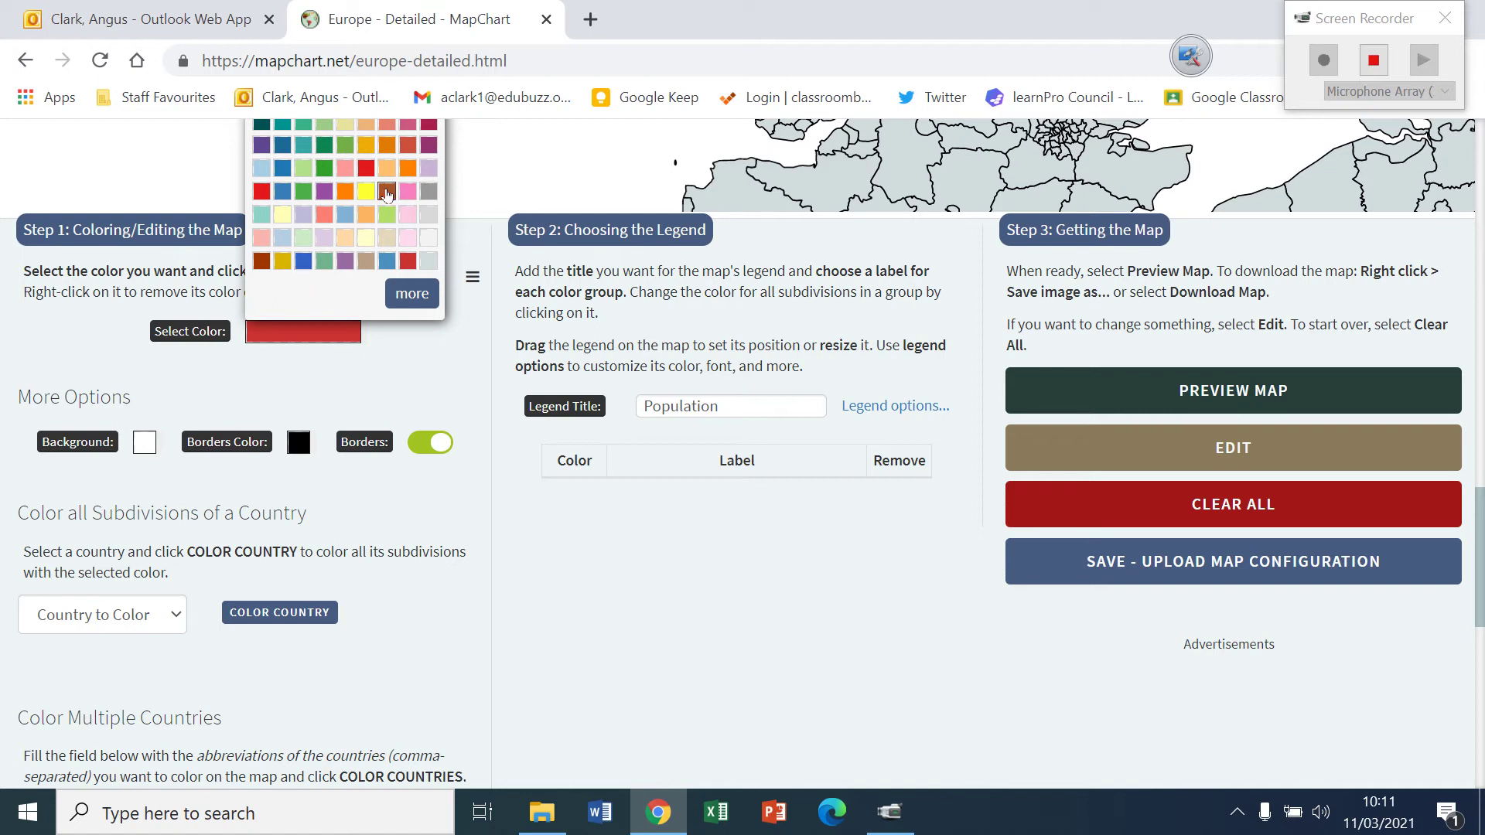
left_click(261, 262)
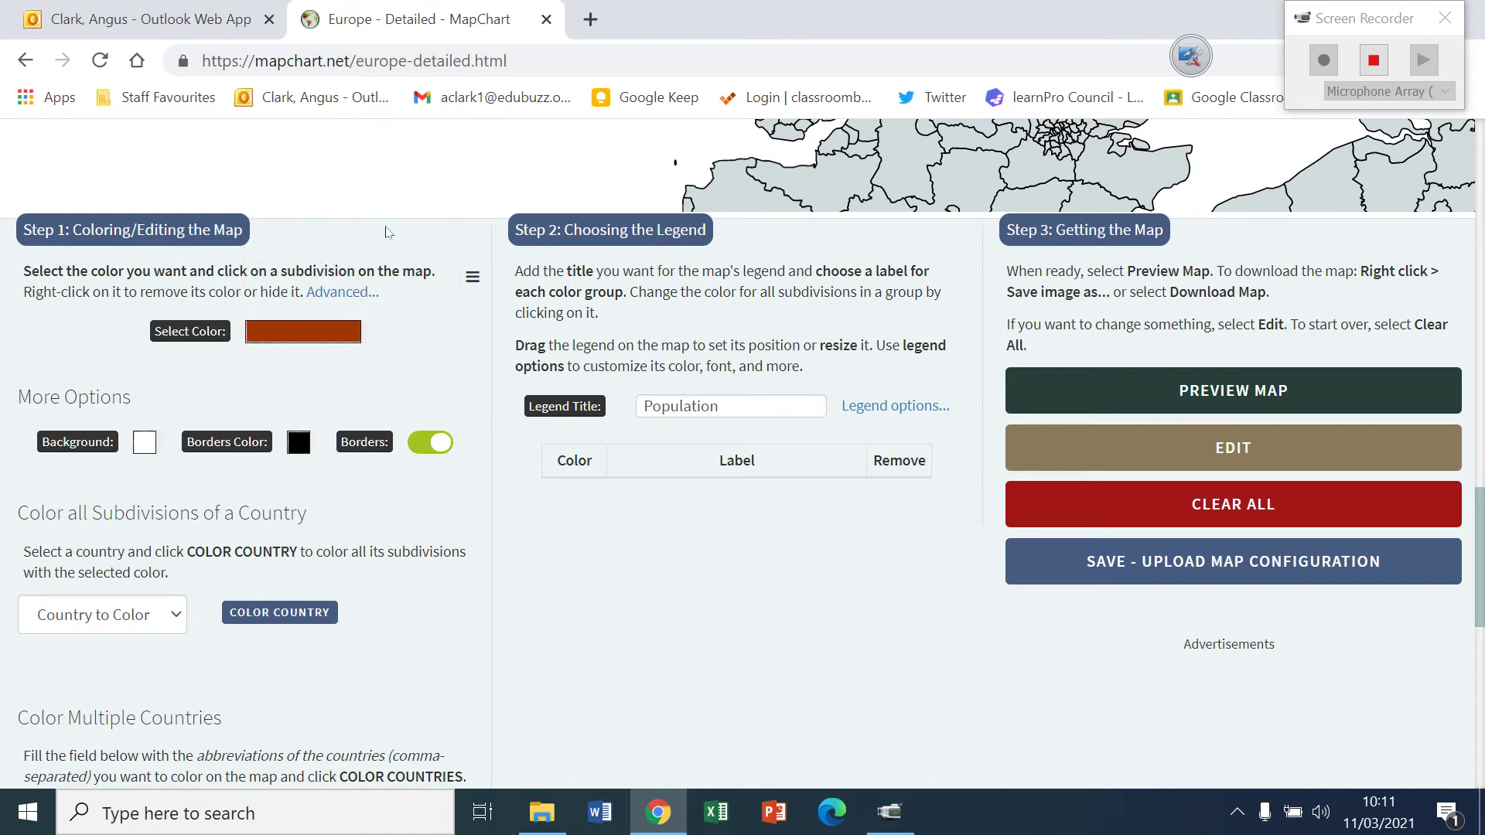
- Paint Highland dark brown and label that legend entry '0-50,000 people'
scroll(1470, 464, "up", 5)
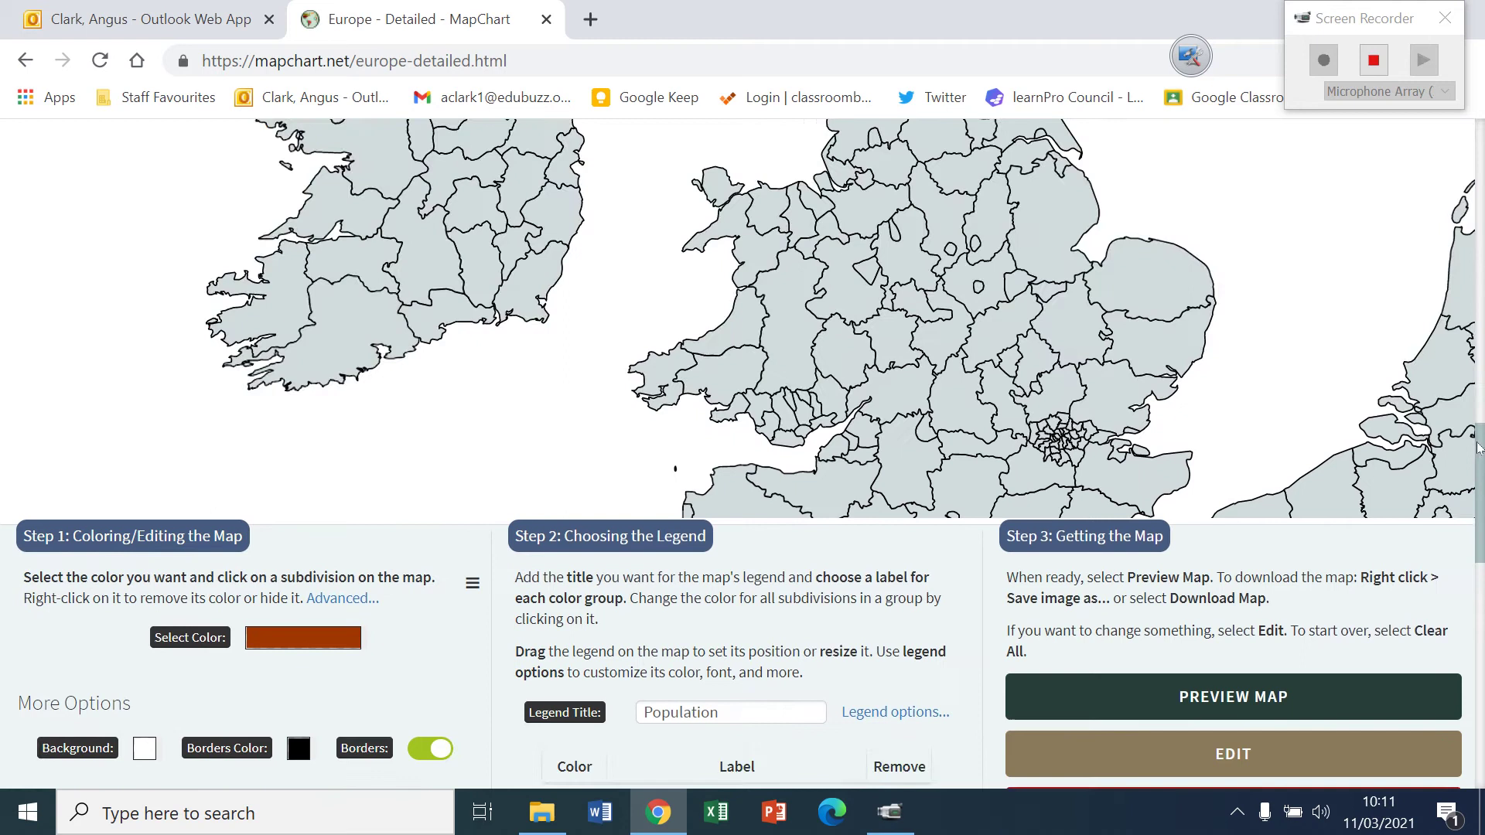
scroll(1481, 368, "up", 5)
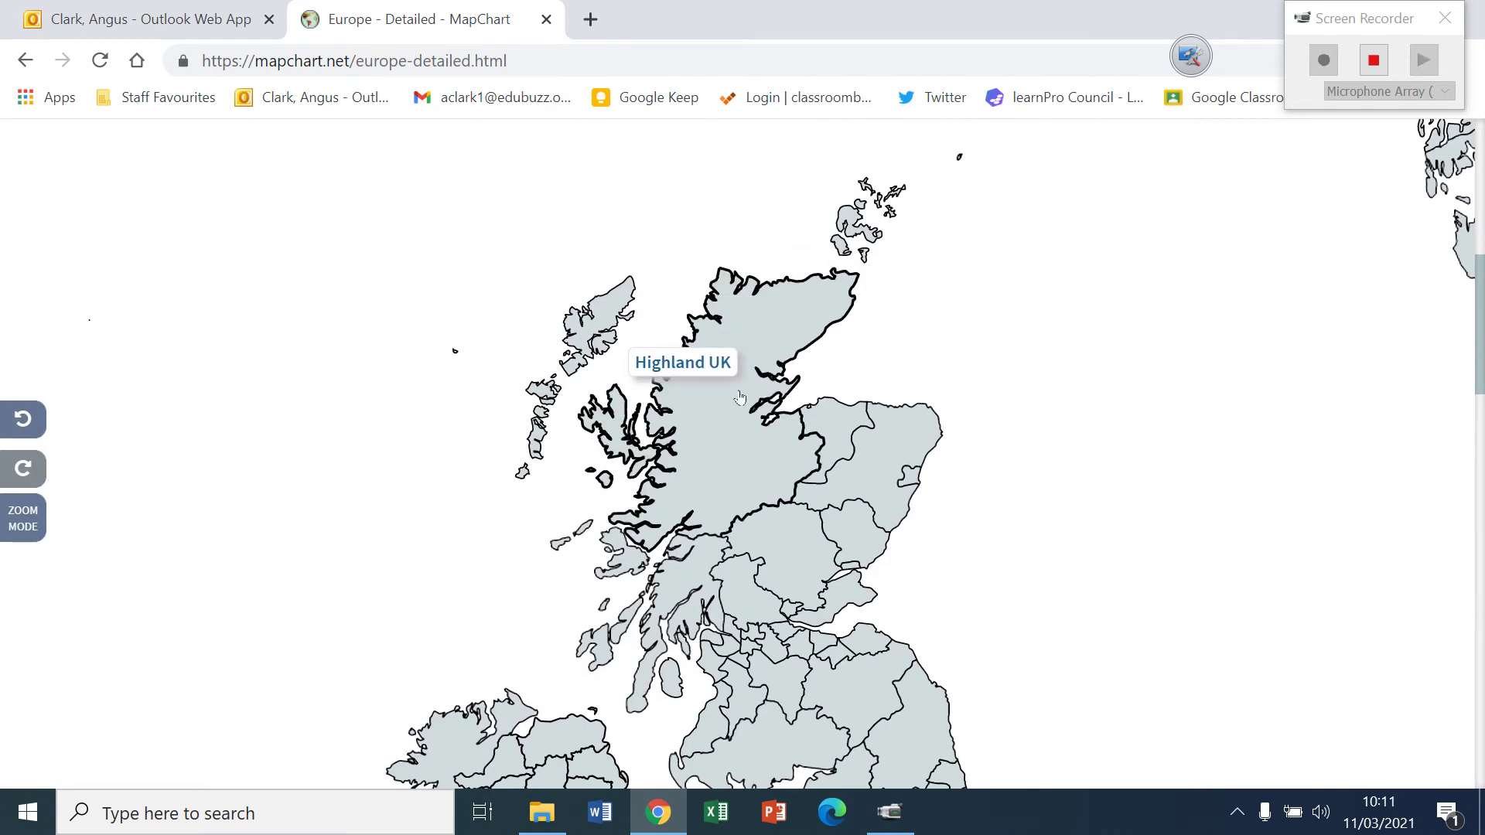
left_click(680, 383)
left_click_drag(1481, 345, 1464, 557)
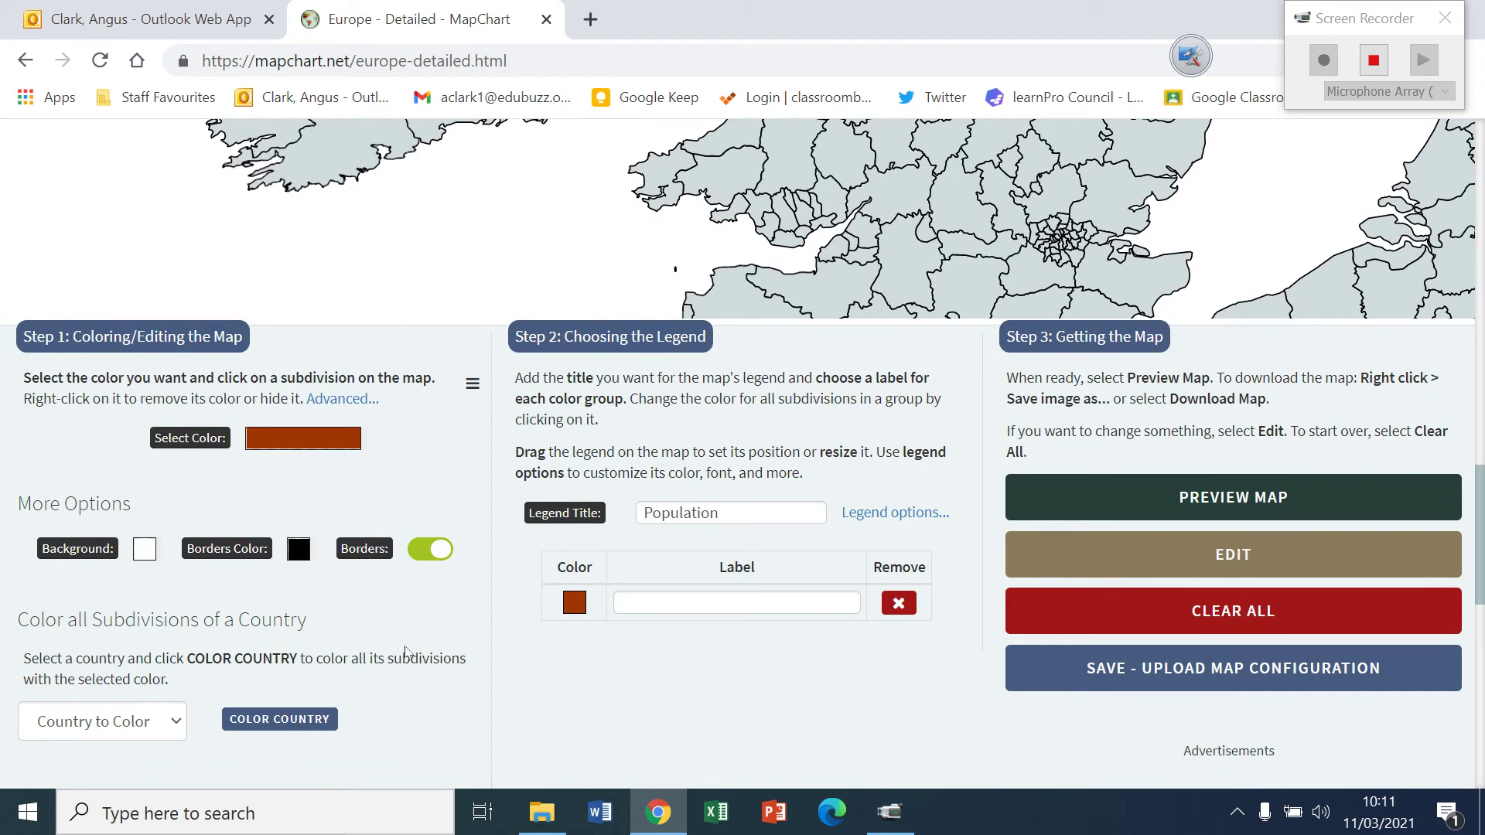
left_click(663, 598)
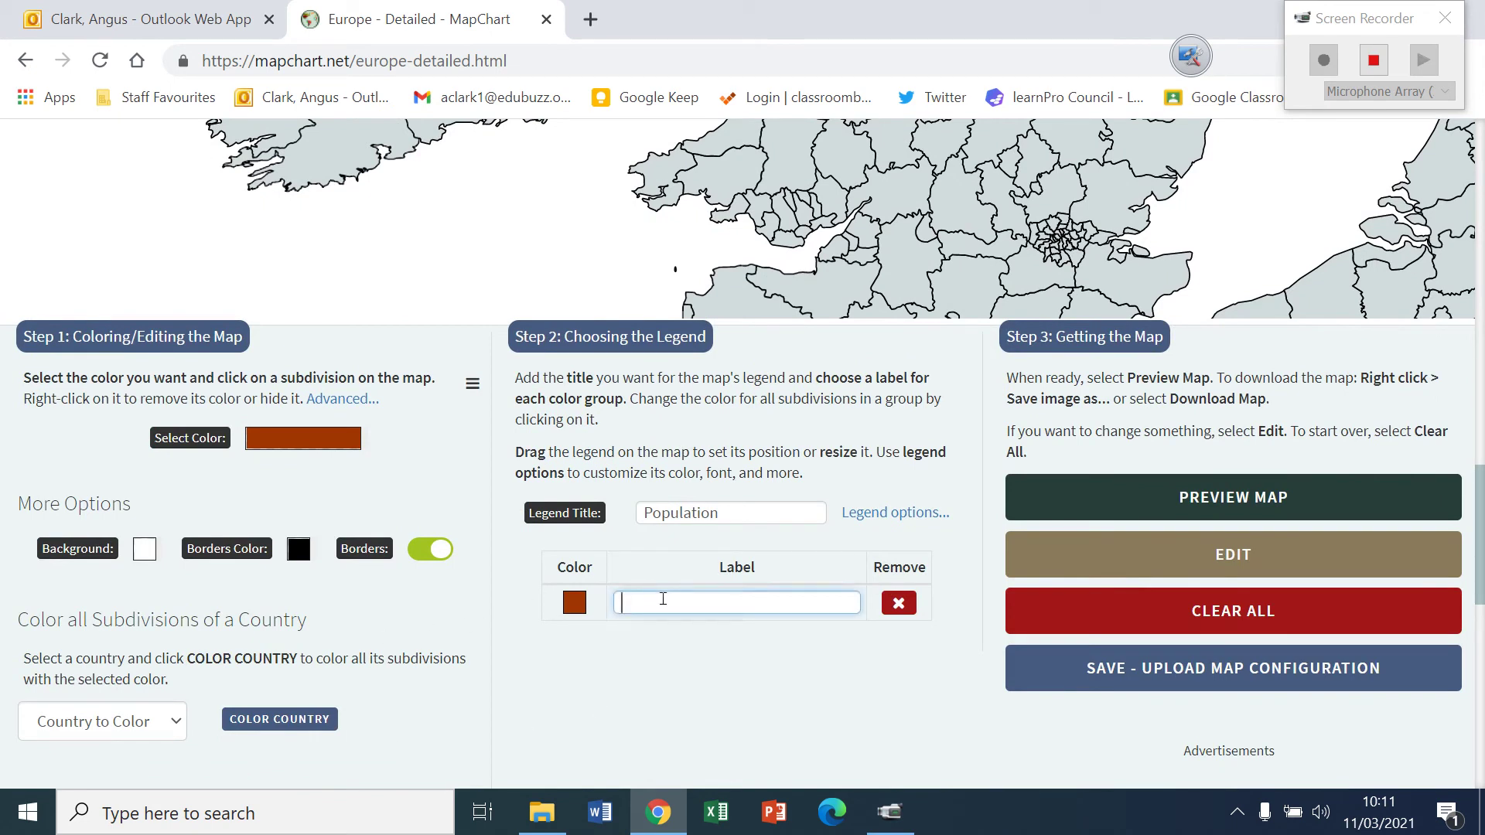
type("0-50,000 people")
- Pick a lighter orange-red from the palette and fill Moray with it
left_click(264, 441)
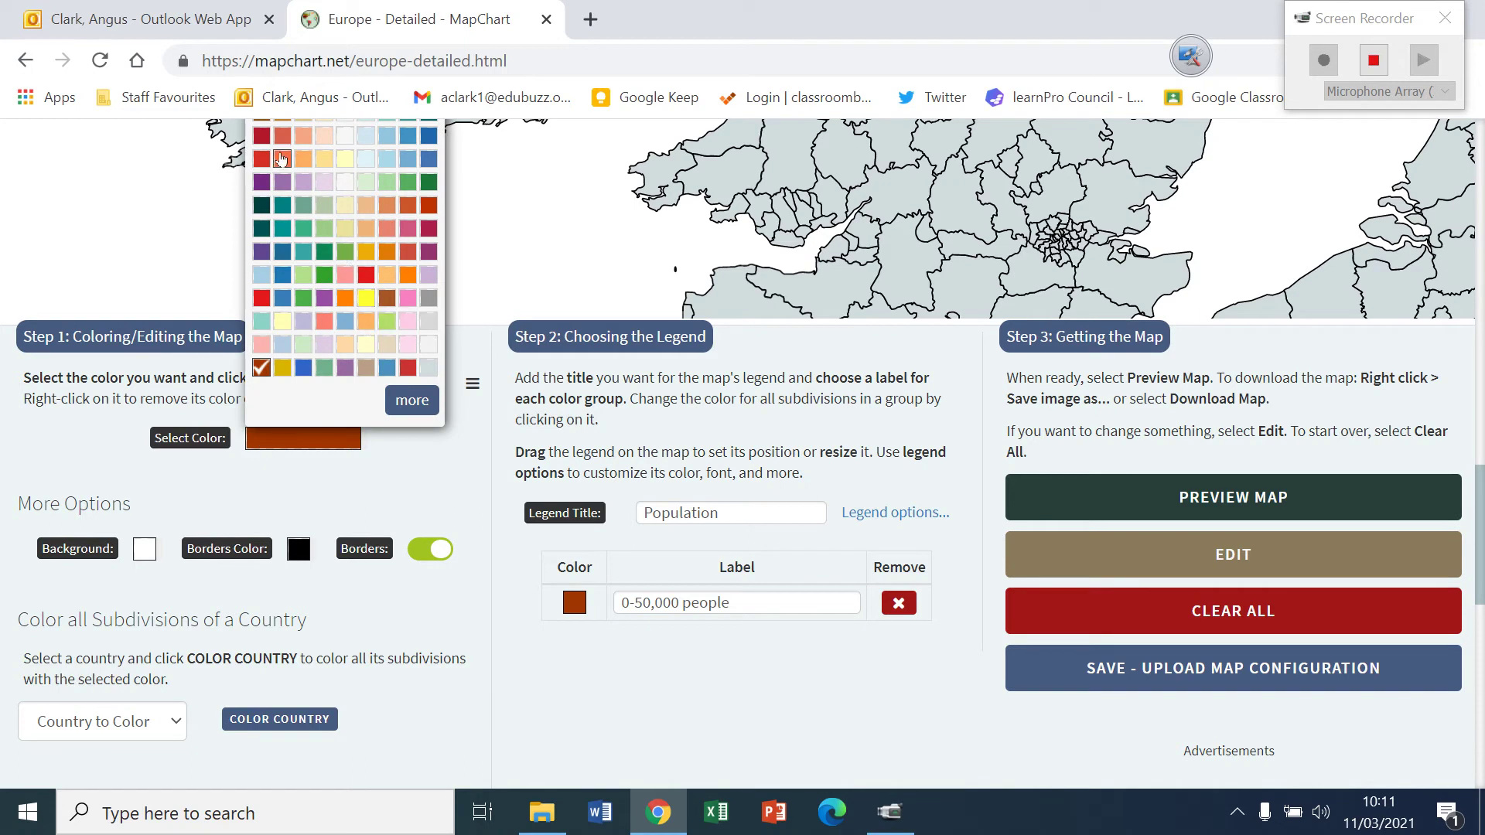
left_click(283, 158)
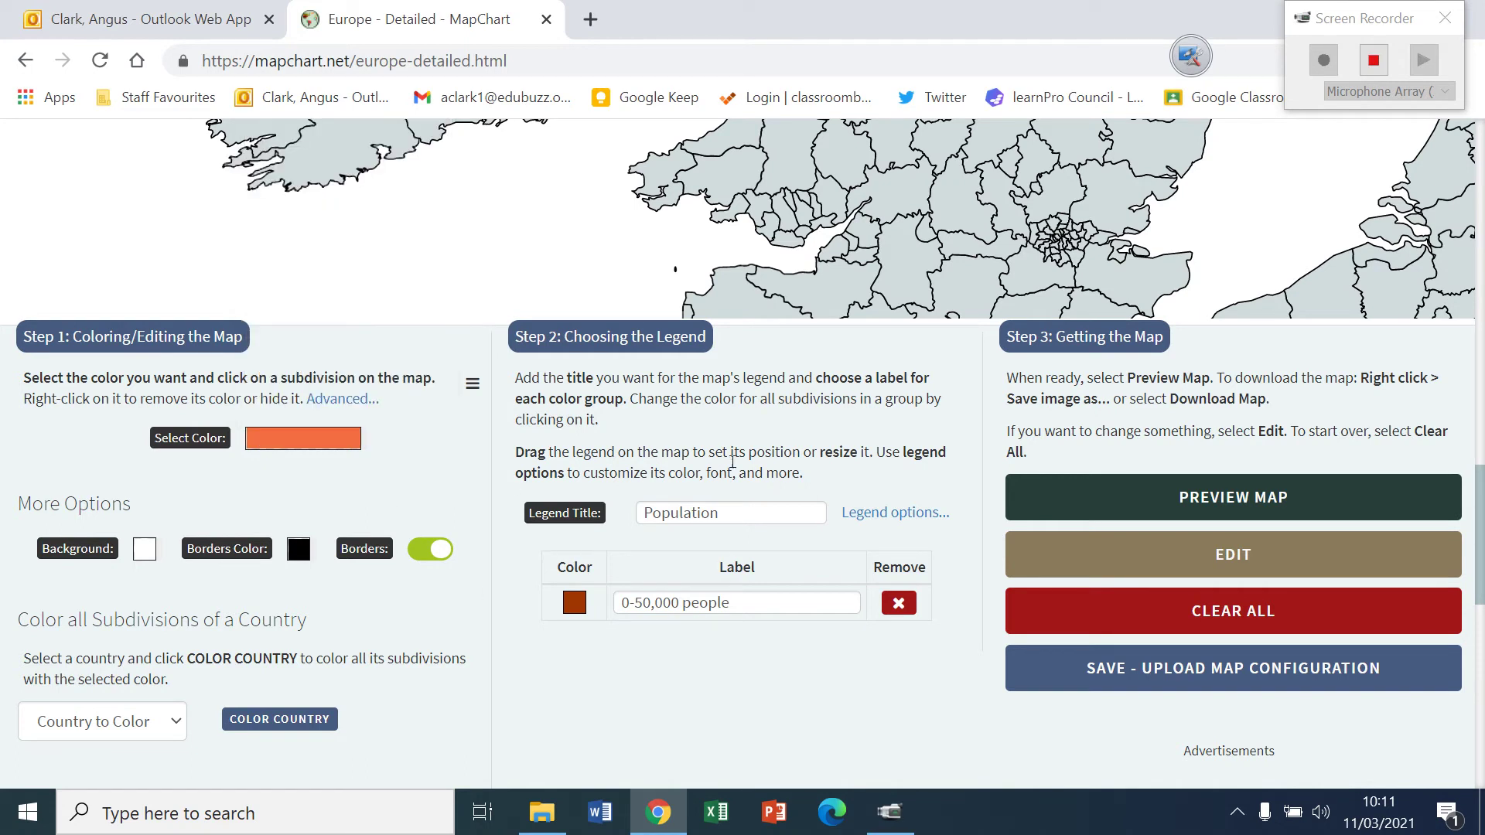
left_click_drag(1479, 558, 1480, 403)
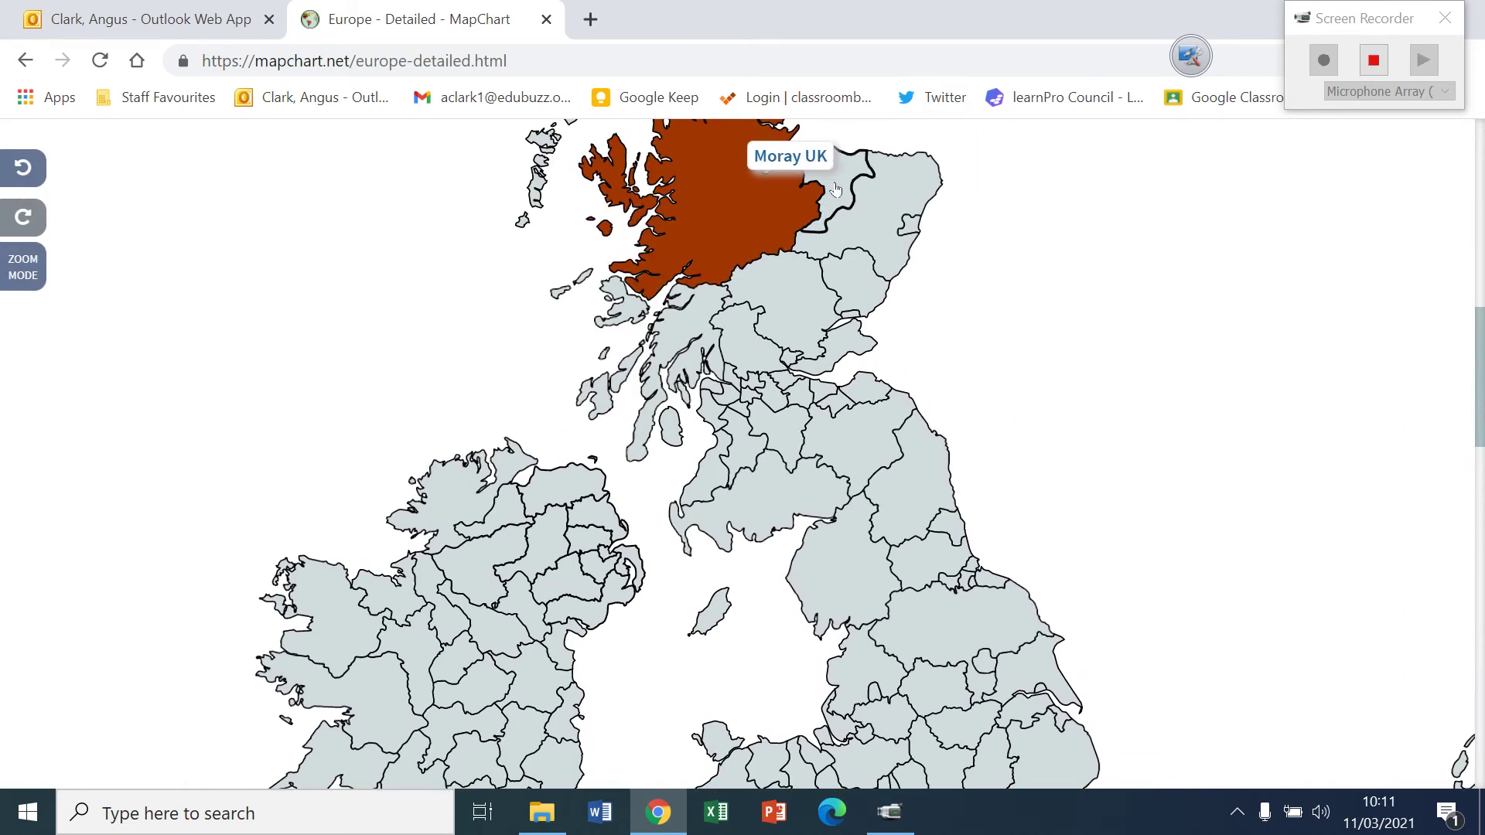
left_click(808, 194)
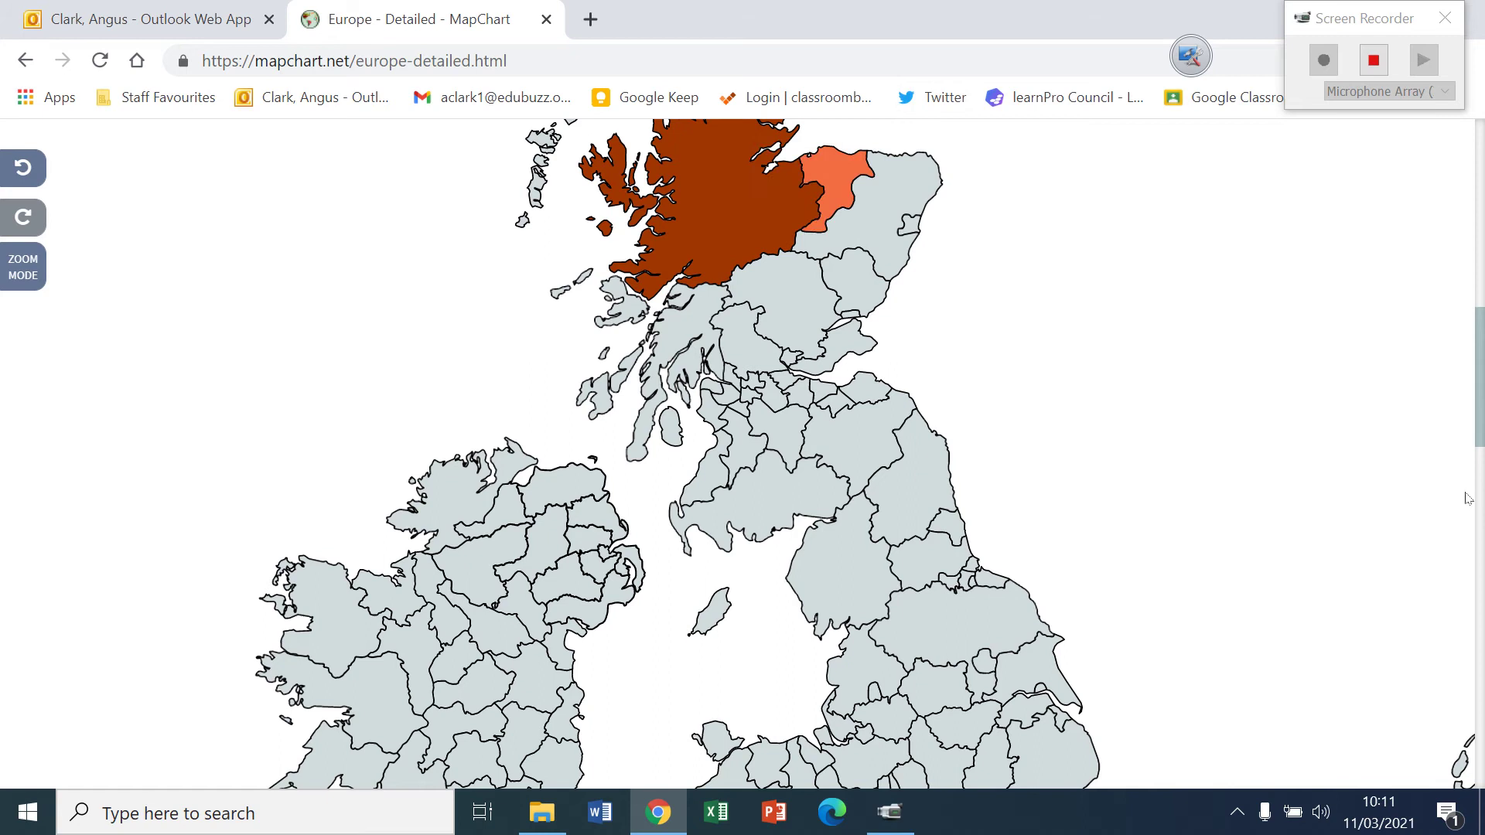
- Label the second legend entry '50,001 - 100,000 people'
scroll(1479, 404, "down", 15)
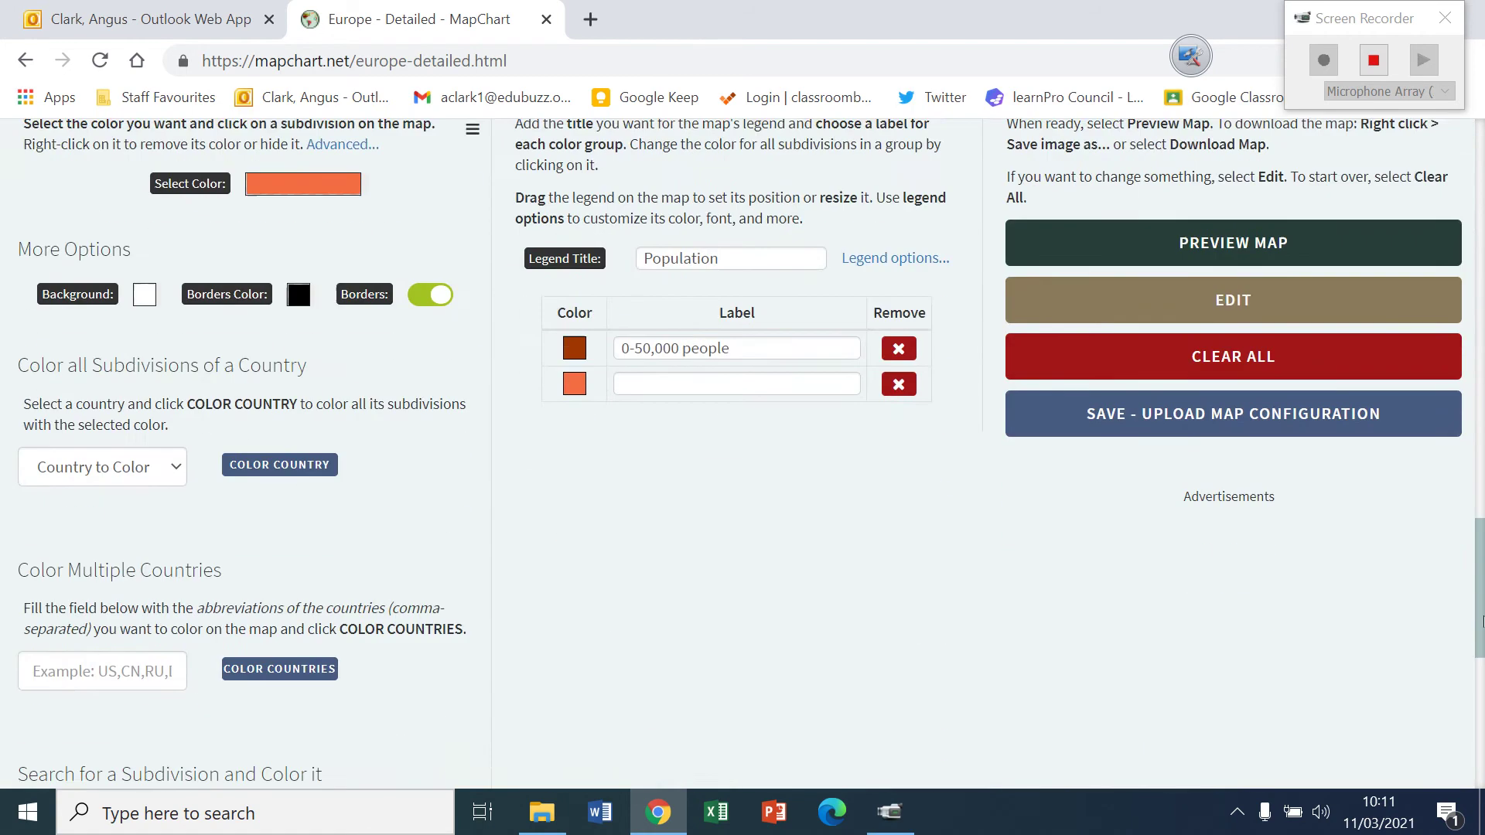
left_click(686, 345)
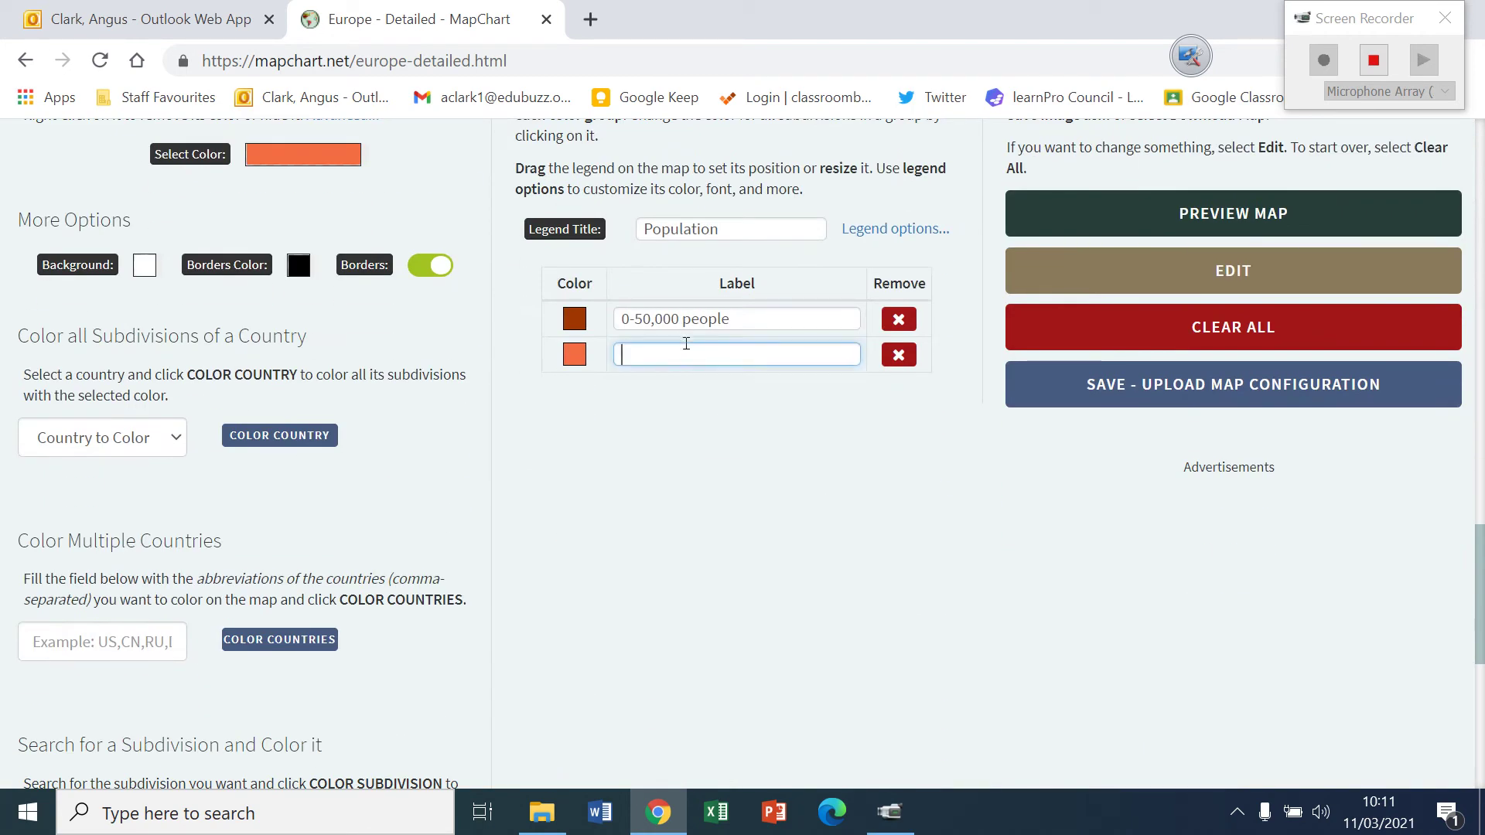
type("50,001 - 100")
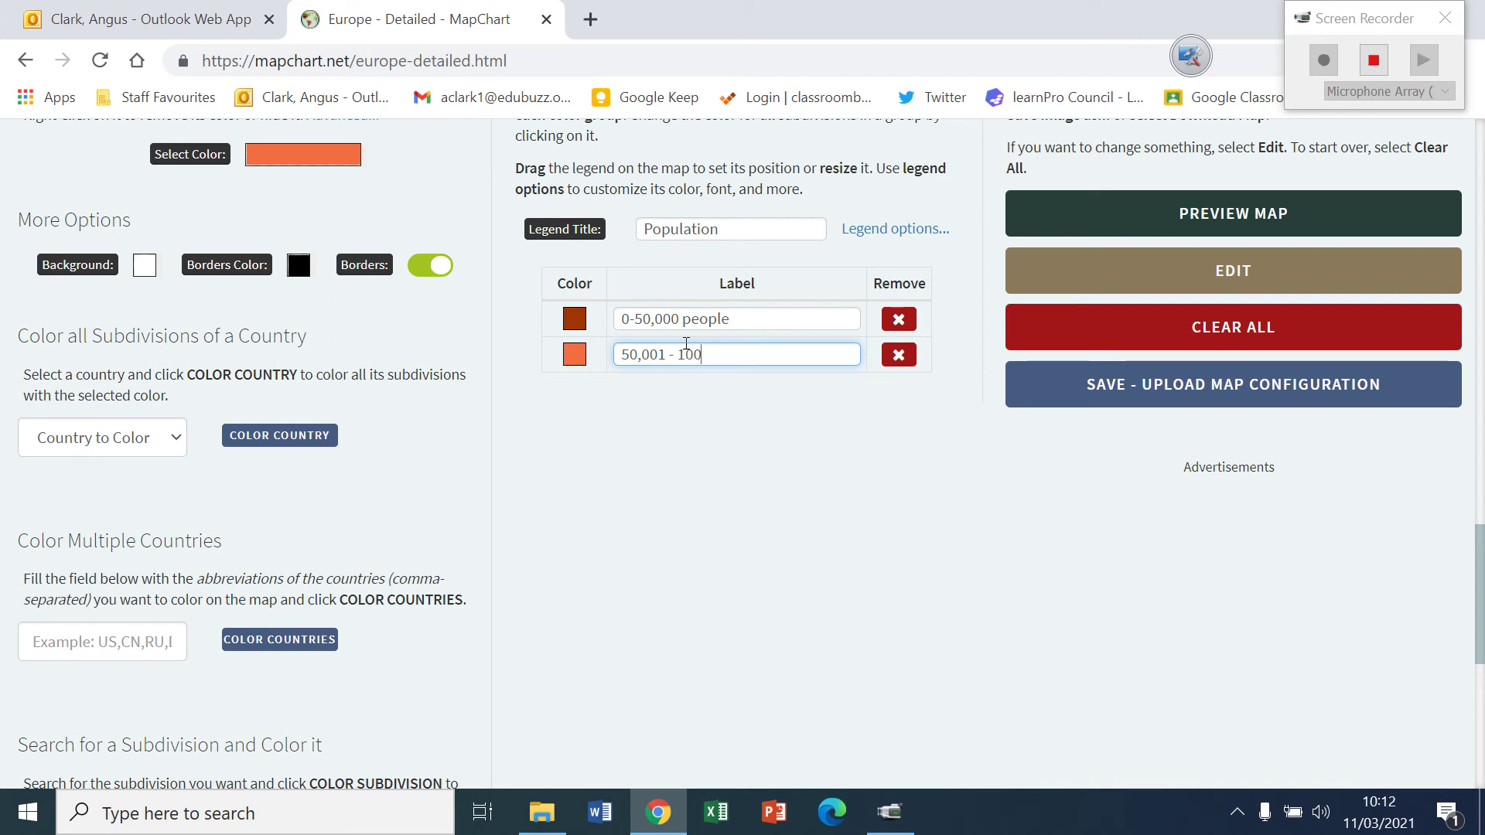
type(",000 people")
key("BackSpace")
key("BackSpace")
key("BackSpace")
key("BackSpace")
key("BackSpace")
key("BackSpace")
key("BackSpace")
type("people")
left_click(754, 603)
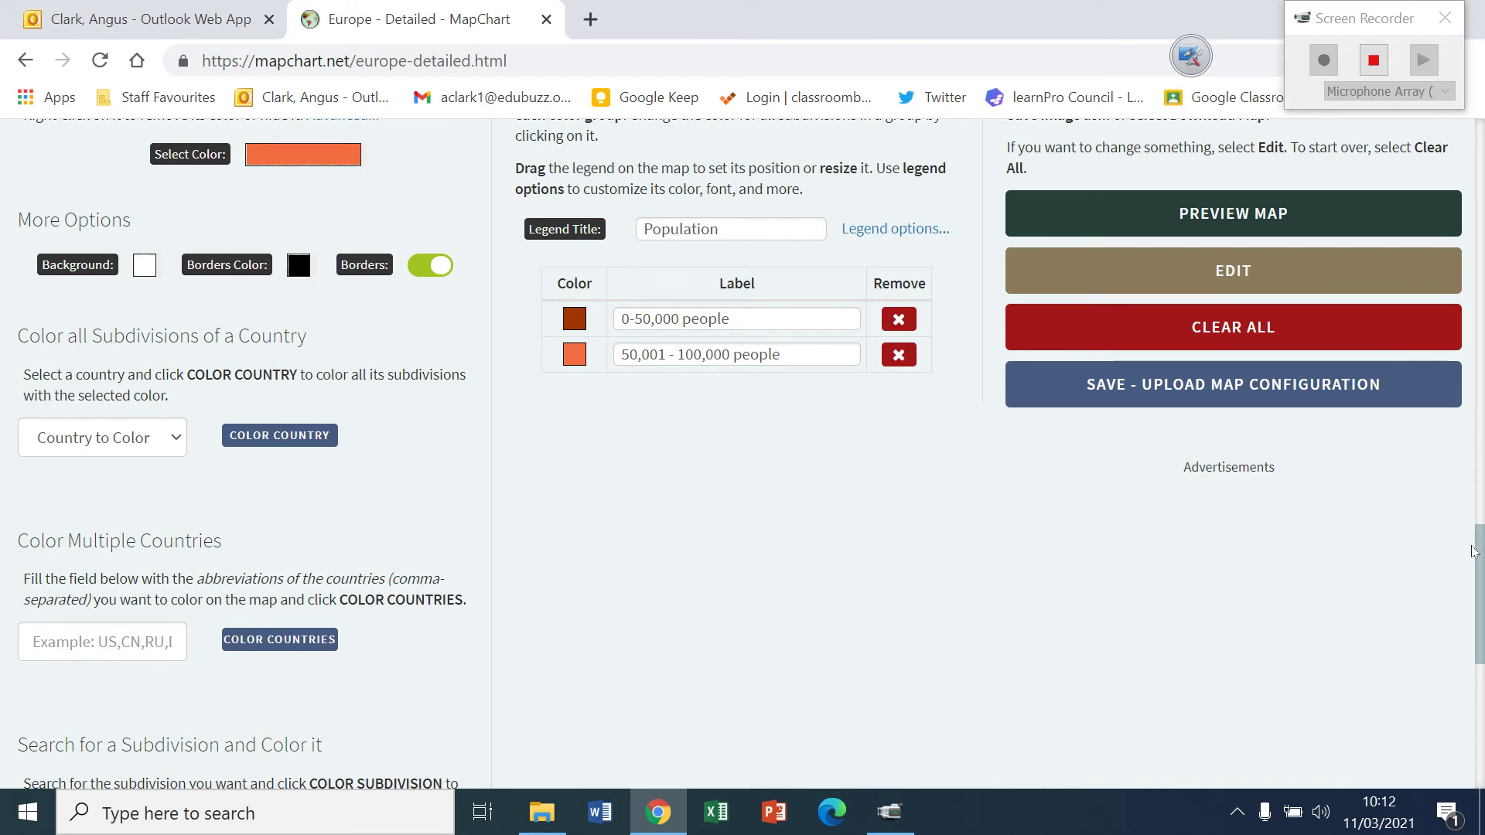
- Colour Stirling, Fife, North Ayrshire and Arran, and East Lothian orange-red
left_click_drag(1481, 565, 1481, 334)
left_click(727, 387)
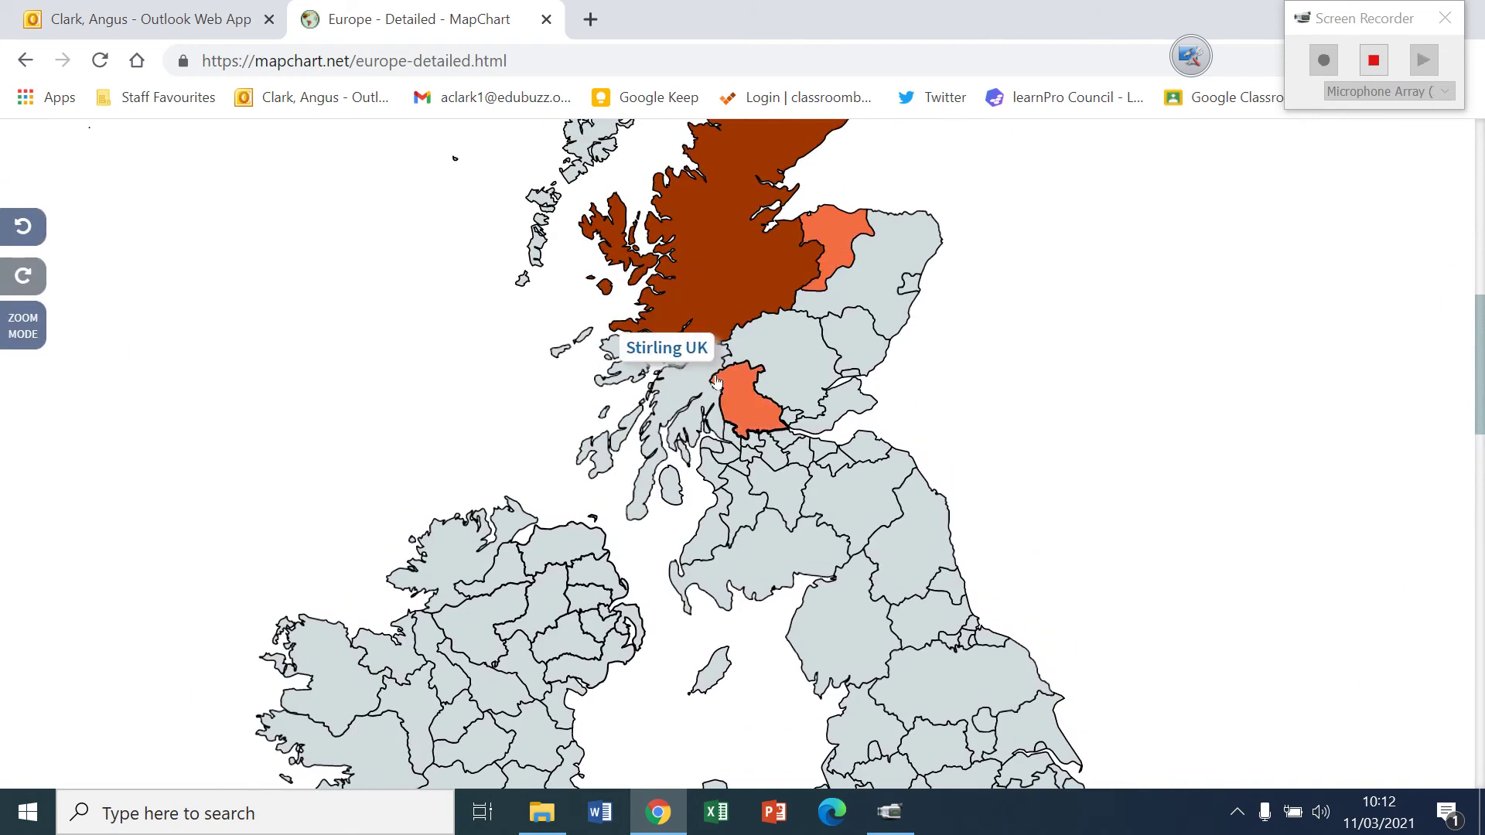
left_click(832, 406)
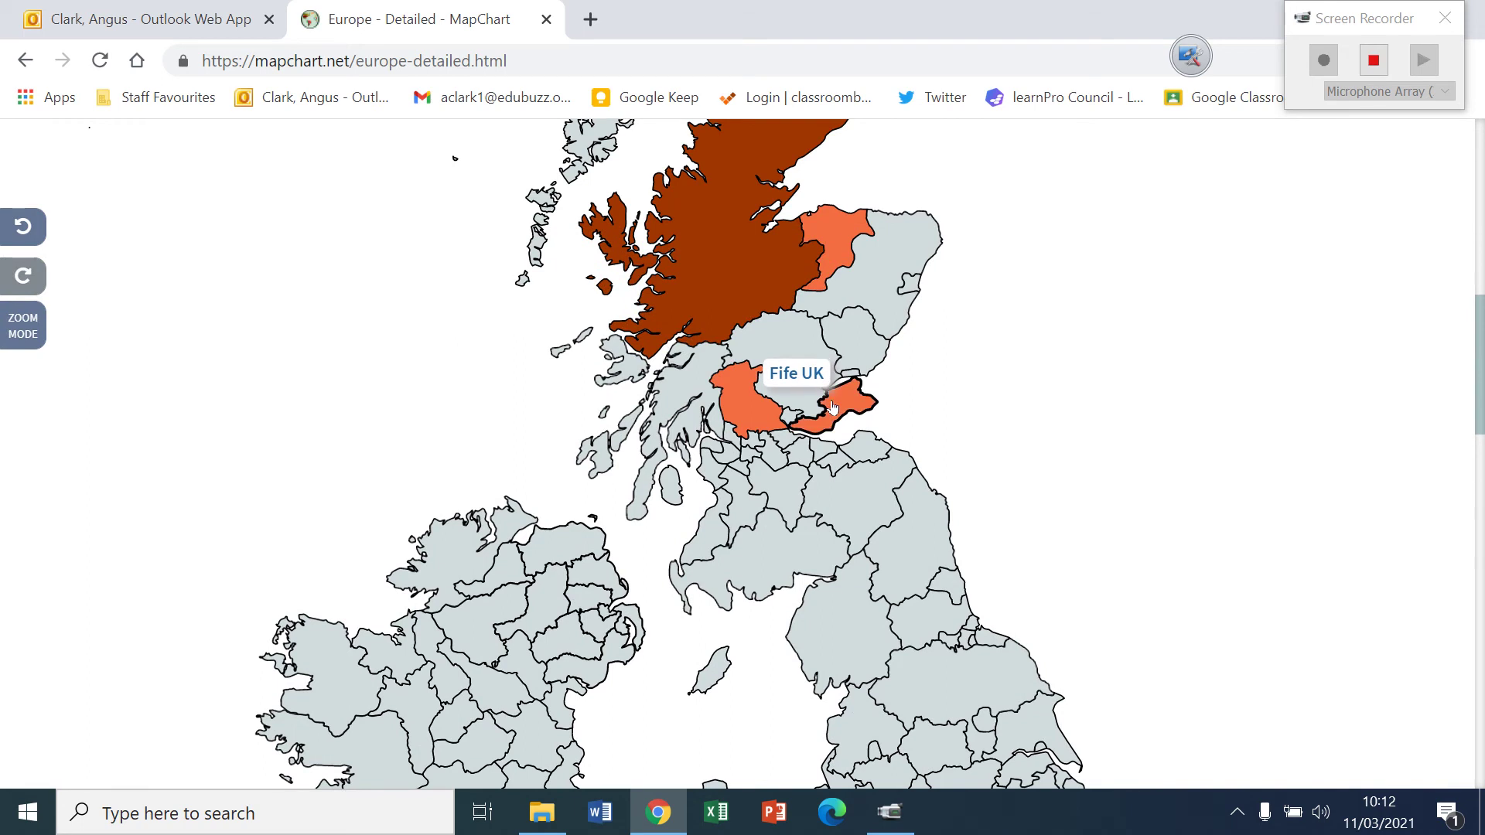
left_click(705, 467)
left_click(858, 455)
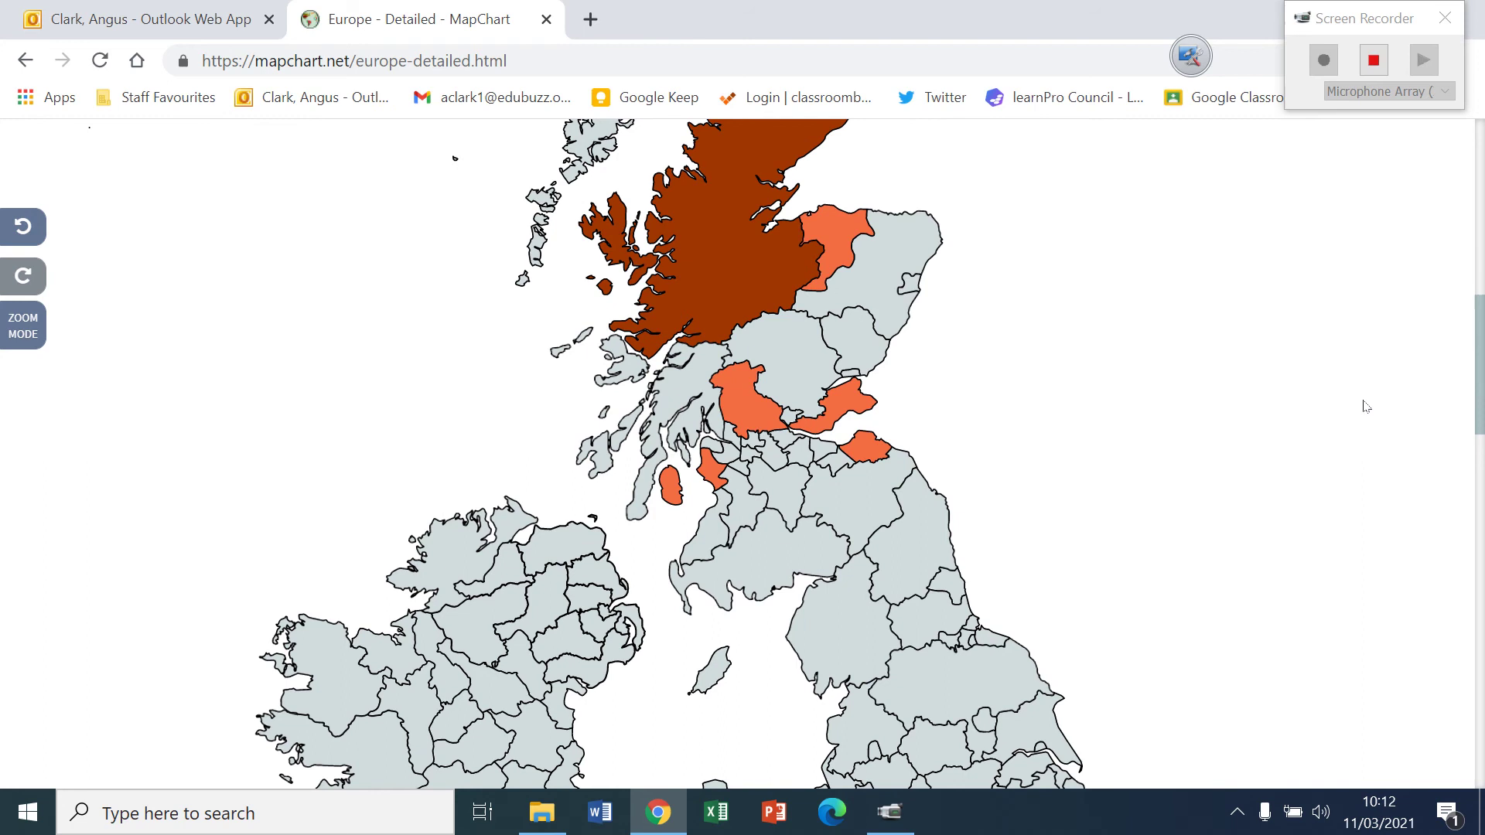
left_click_drag(1482, 394, 1466, 618)
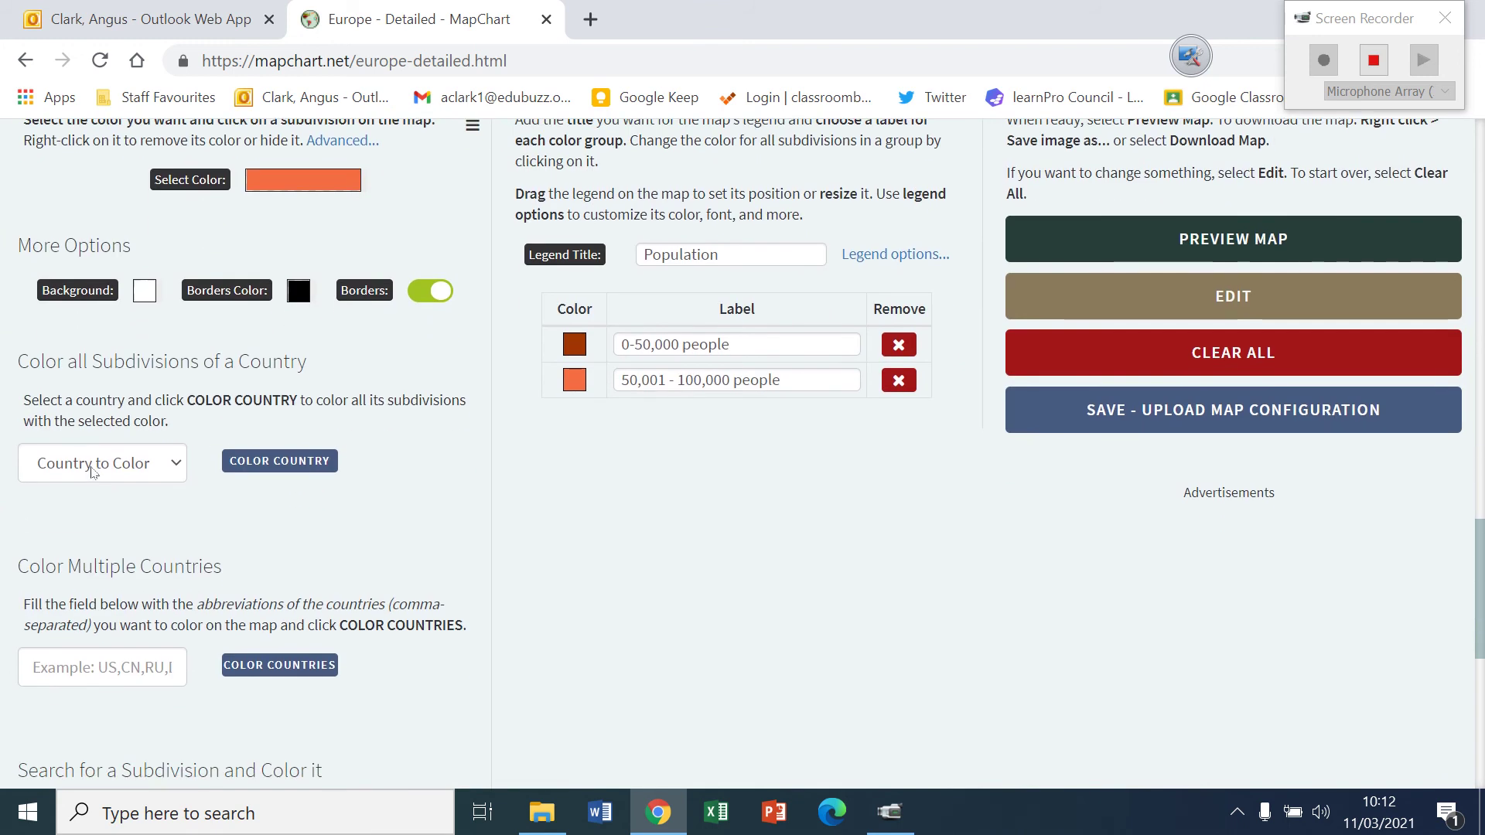
- Choose UK - United Kingdom in the Country to Color dropdown
left_click(92, 472)
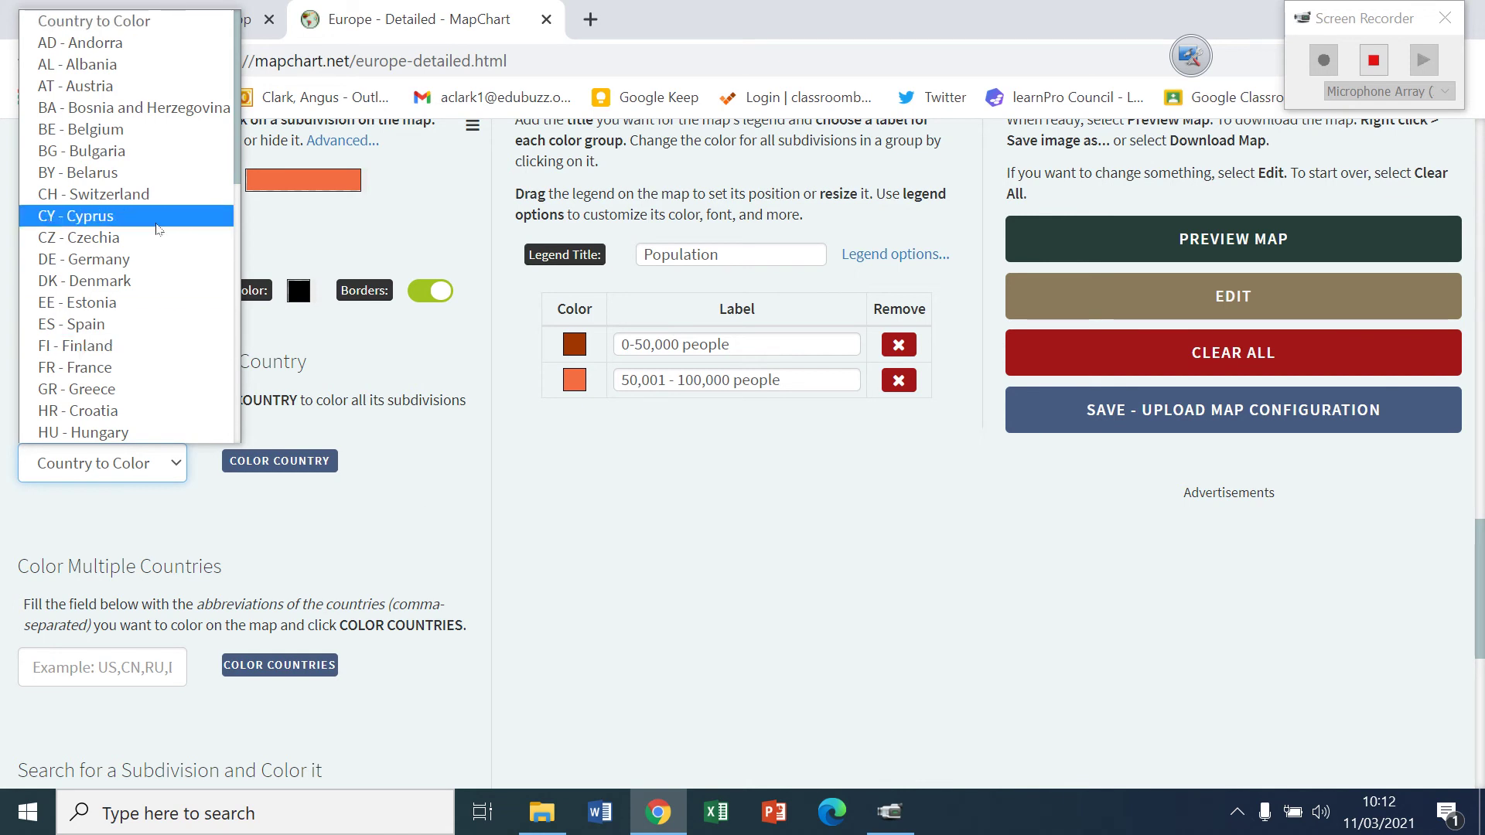
left_click_drag(237, 122, 207, 410)
left_click(184, 392)
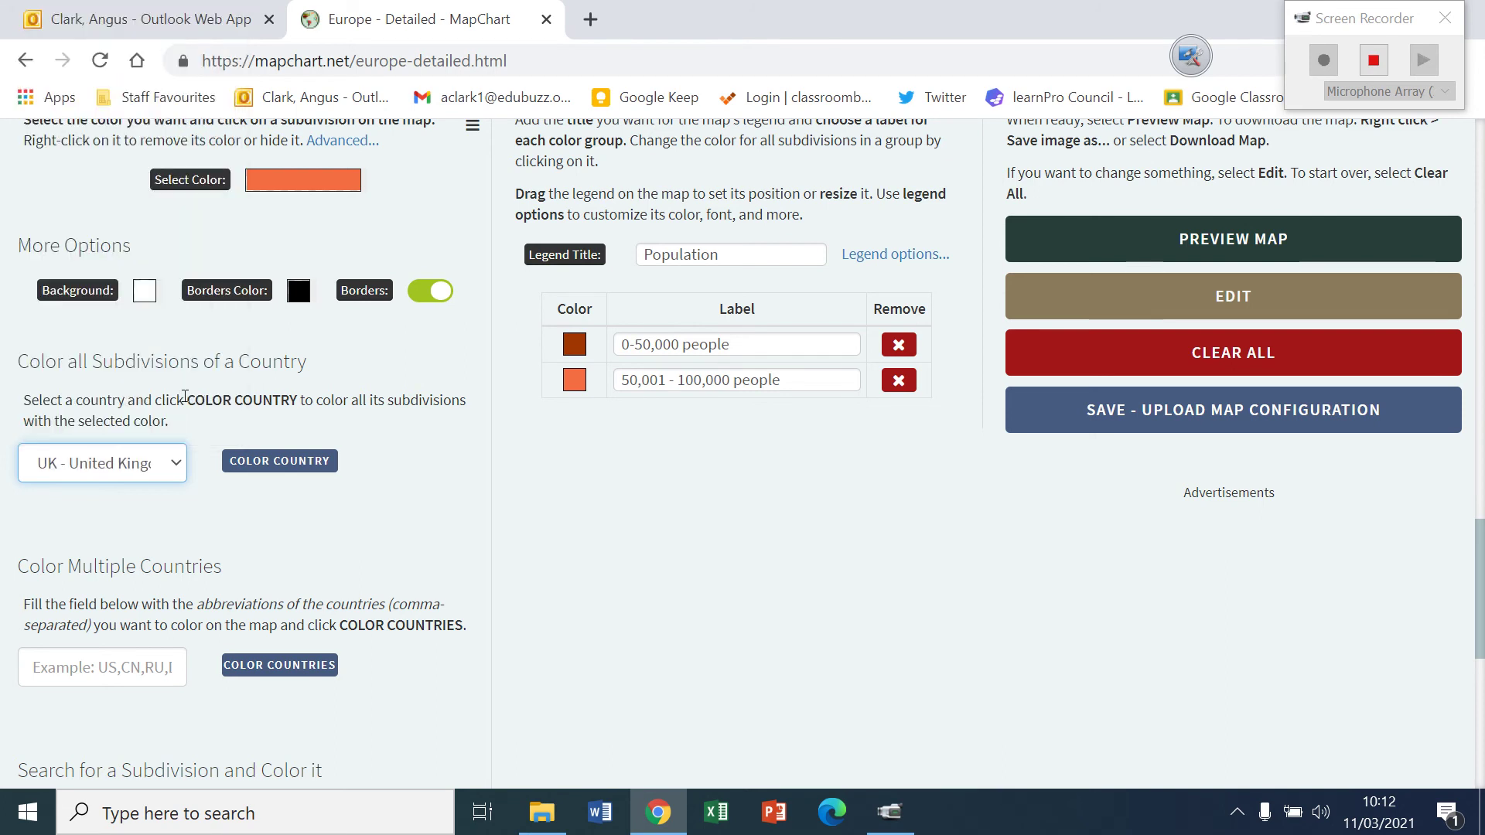
left_click_drag(1481, 574, 1475, 456)
left_click_drag(1481, 594, 1483, 704)
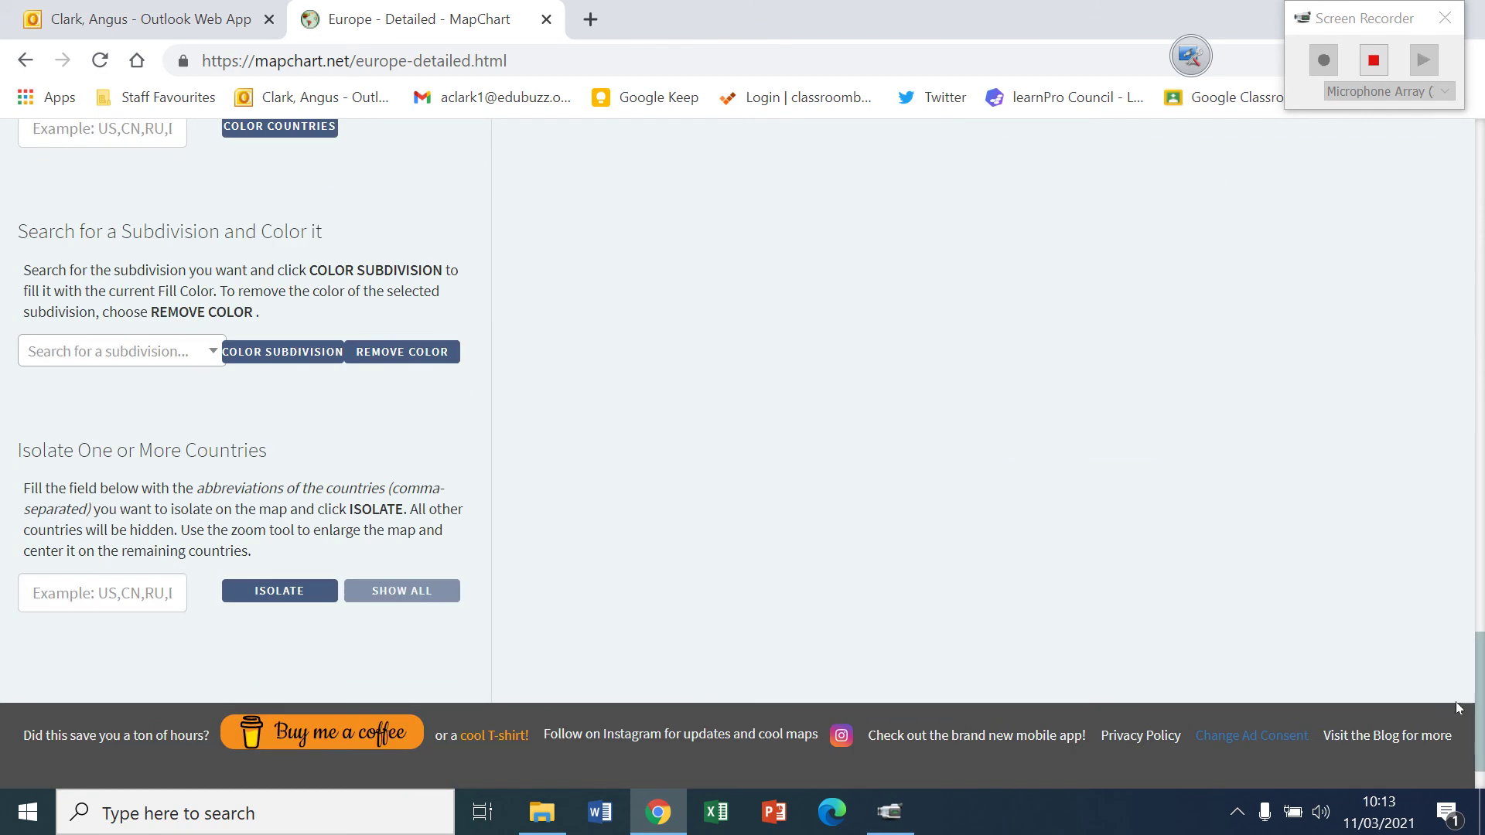
- Enter 'UK' in the Isolate field so only the United Kingdom stays on the map
left_click(112, 584)
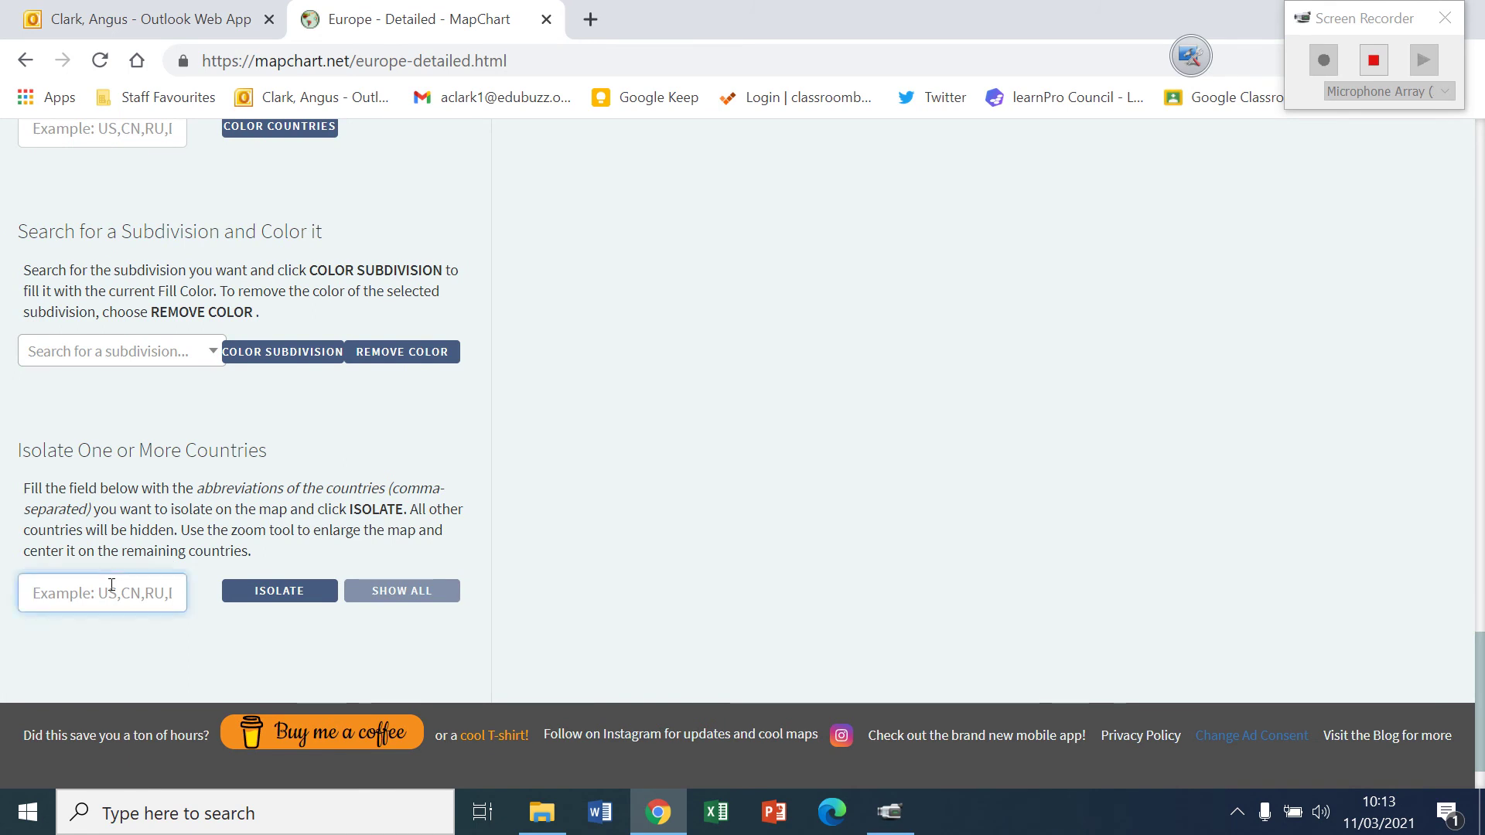
type("UK")
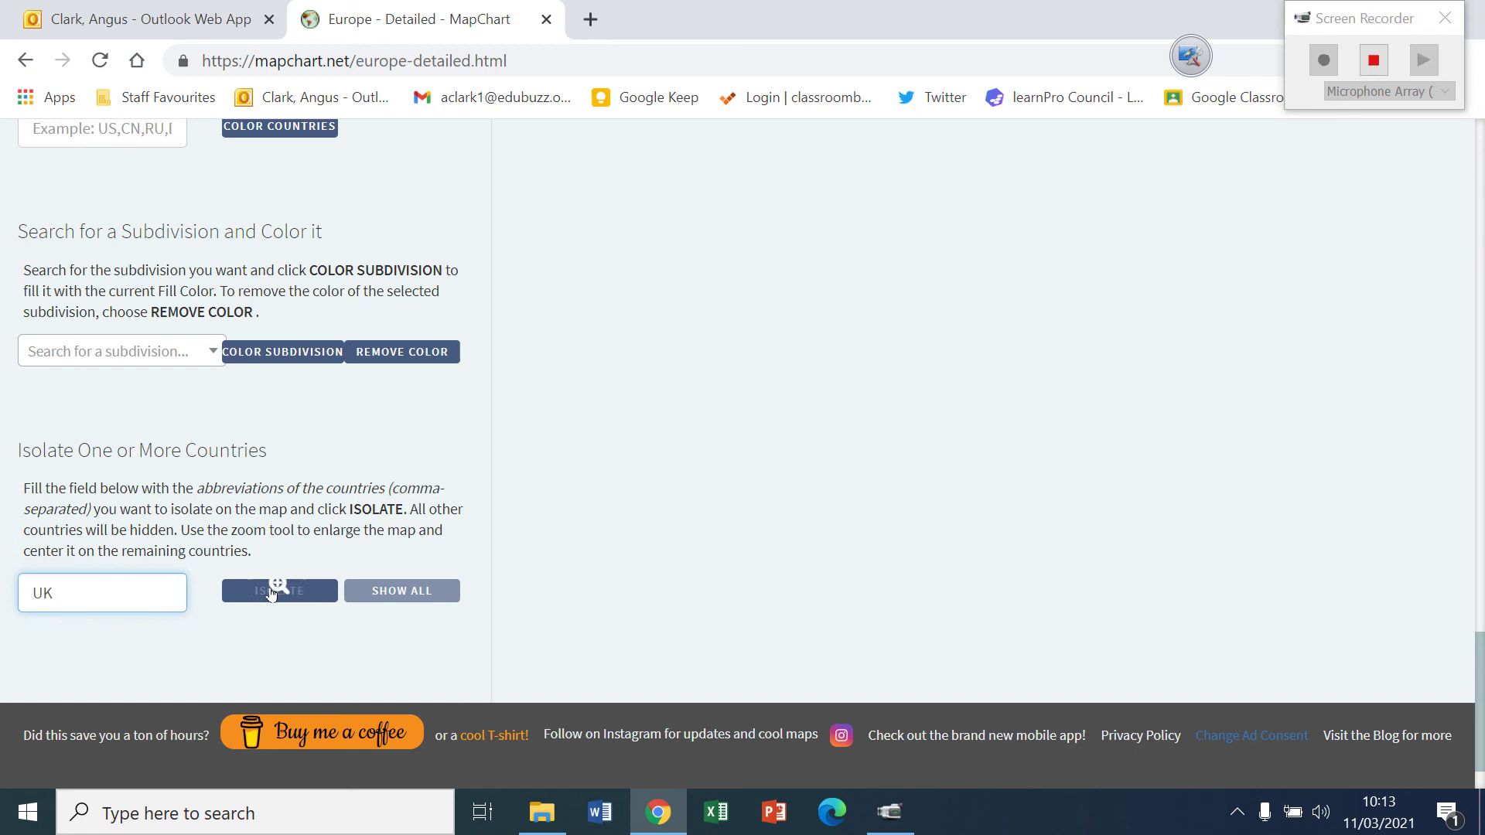
left_click(279, 589)
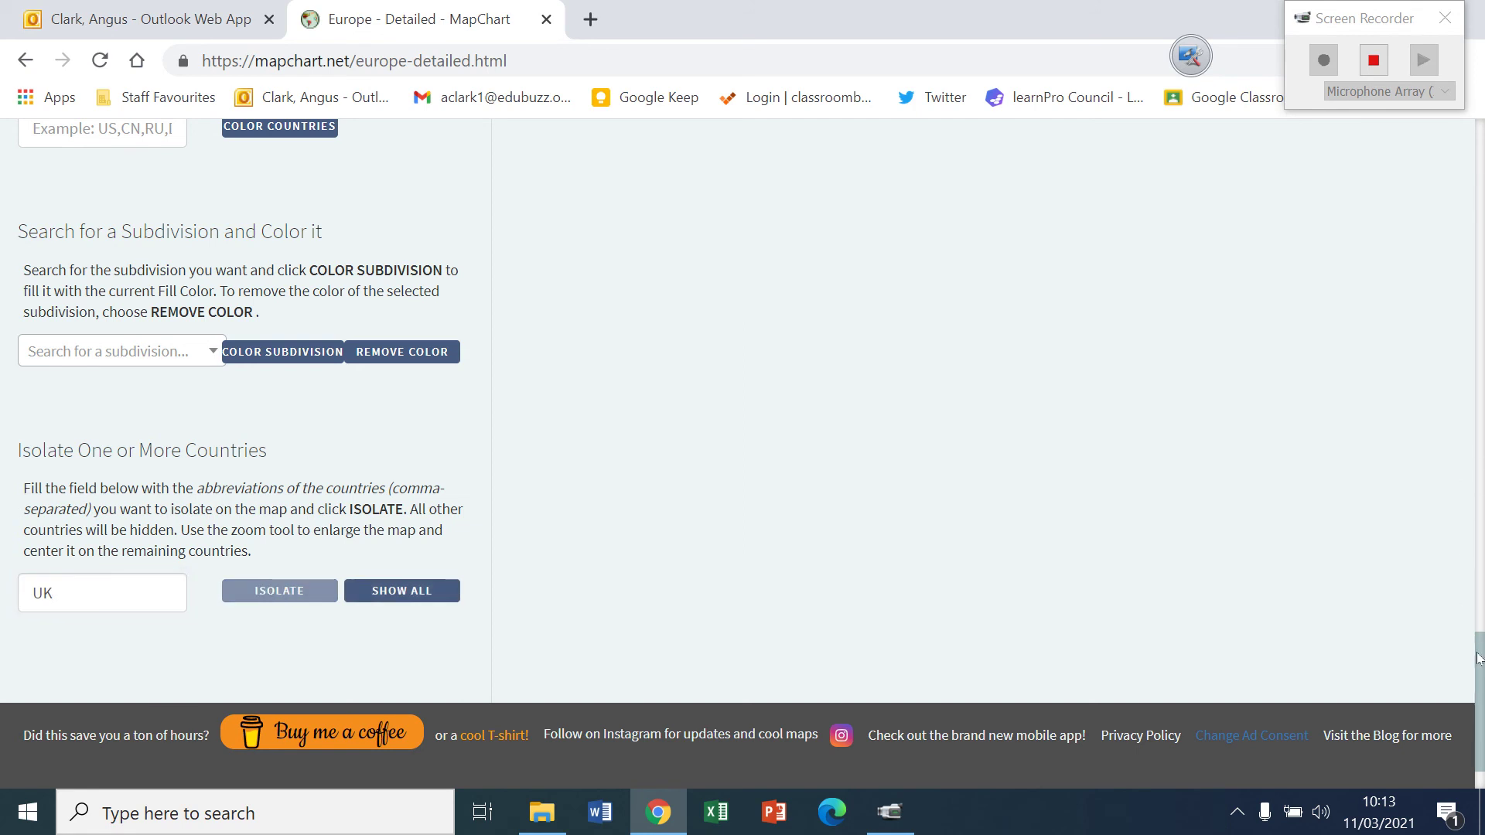
left_click_drag(1478, 658, 1457, 510)
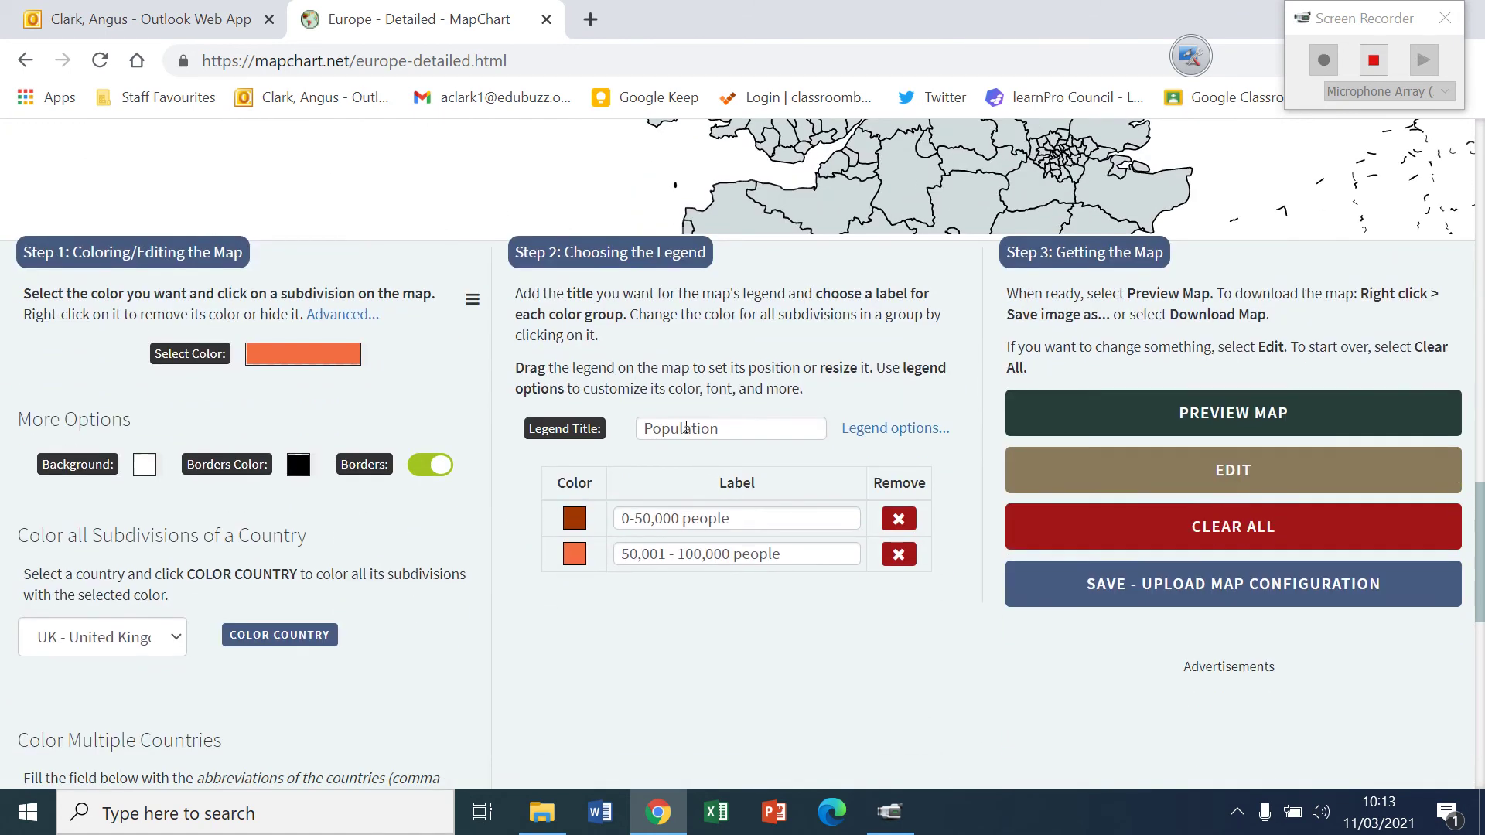
- Preview the finished map and download it as Population_.png
mouse_move(1482, 522)
left_mouse_down()
mouse_move(1479, 325)
mouse_move(1459, 525)
left_mouse_up()
scroll(1459, 525, "up", 1)
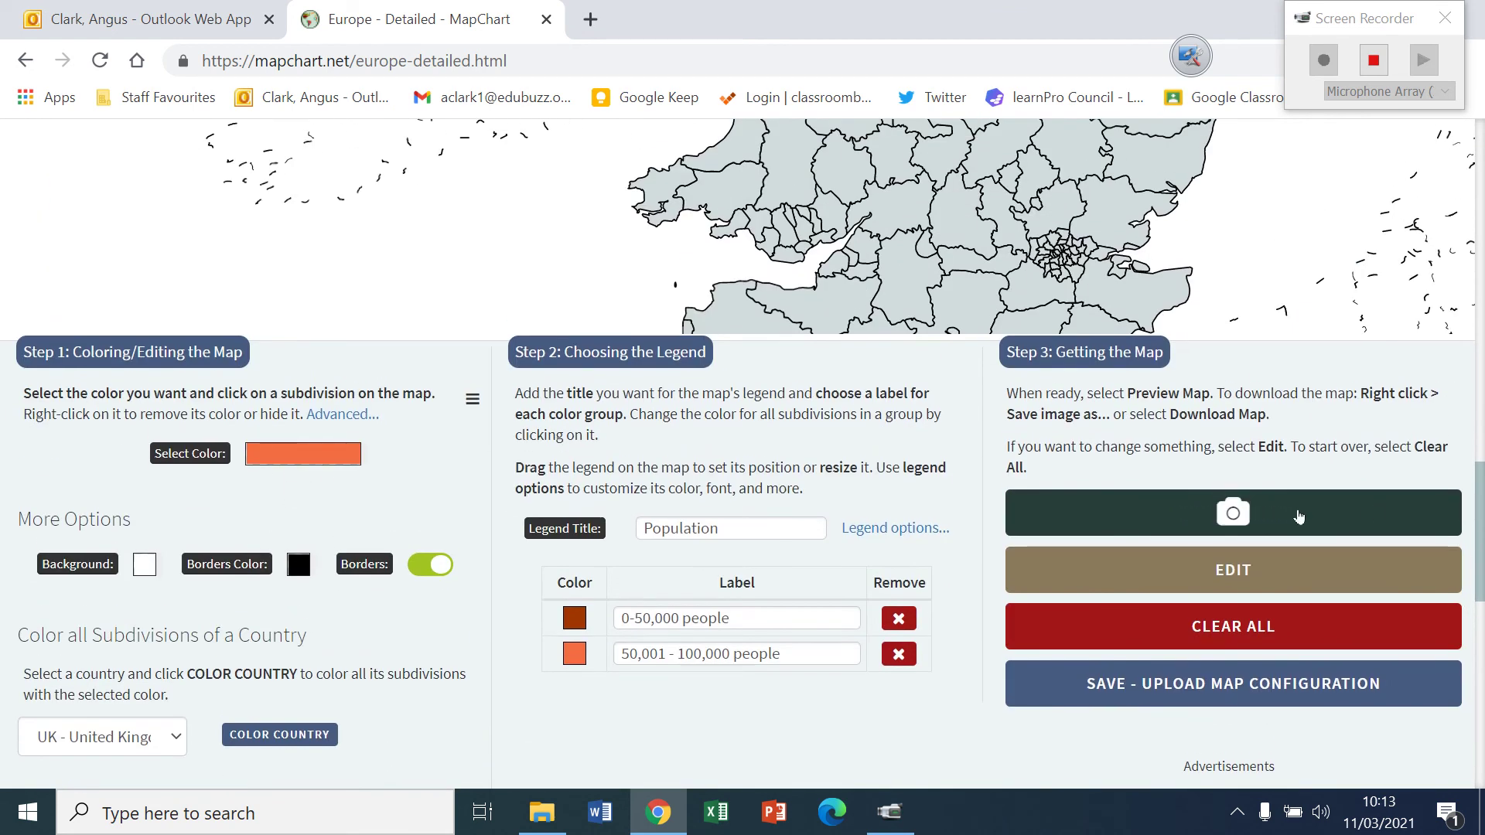
left_click(1264, 516)
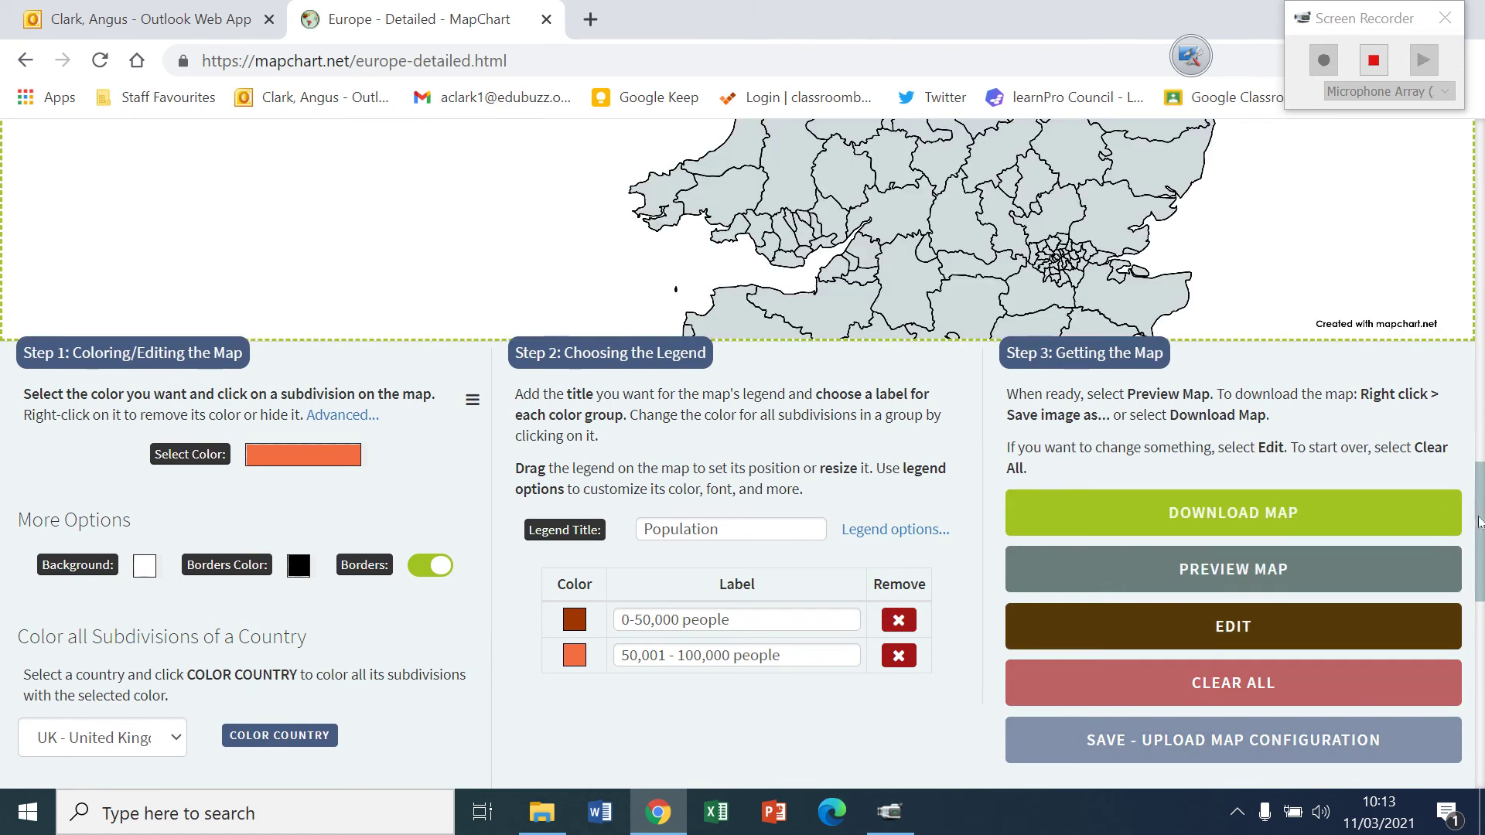
left_click_drag(1481, 523, 1453, 450)
scroll(1453, 450, "down", 5)
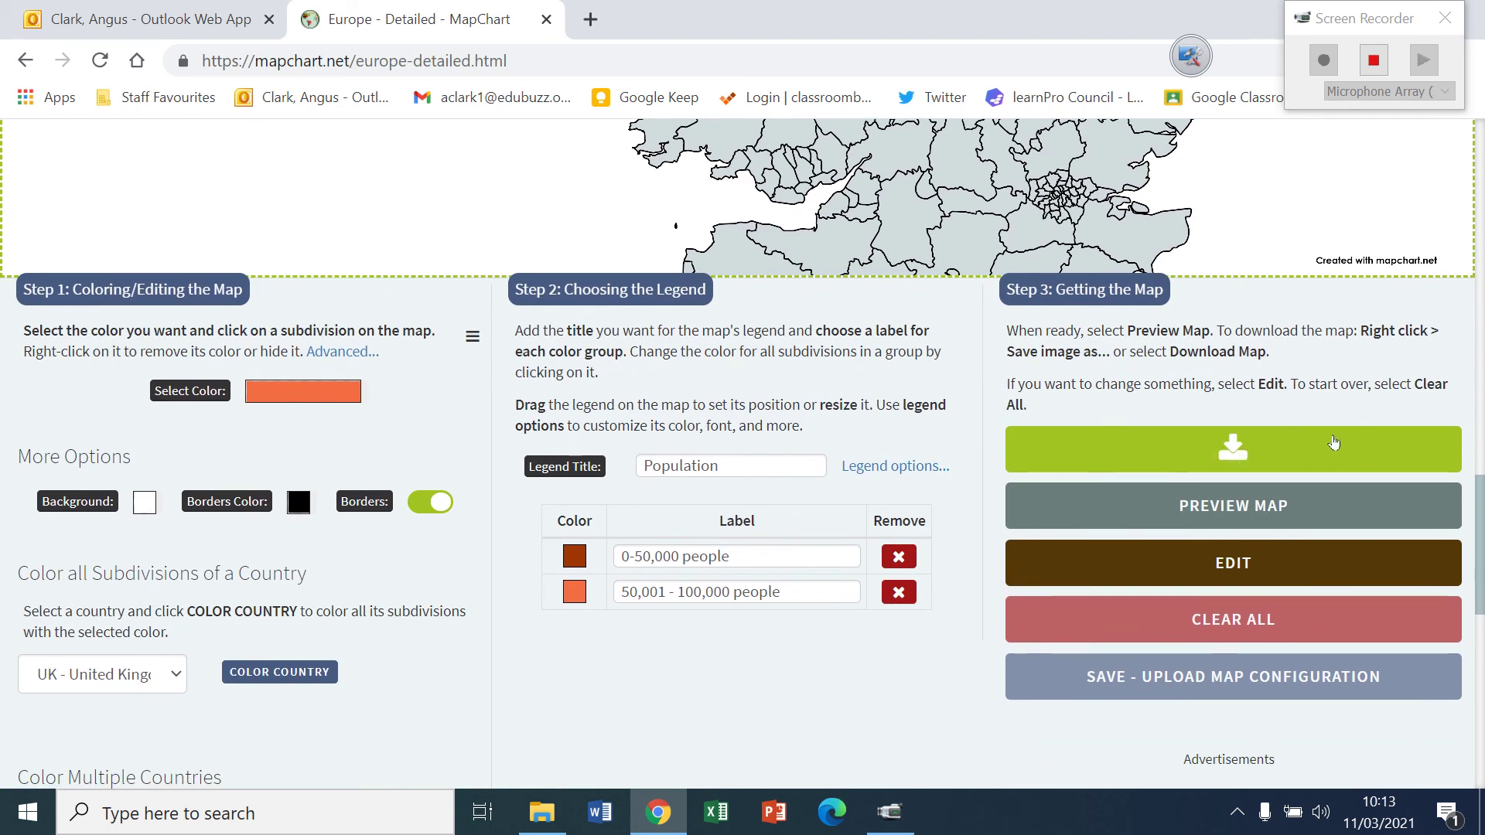
left_click(1305, 447)
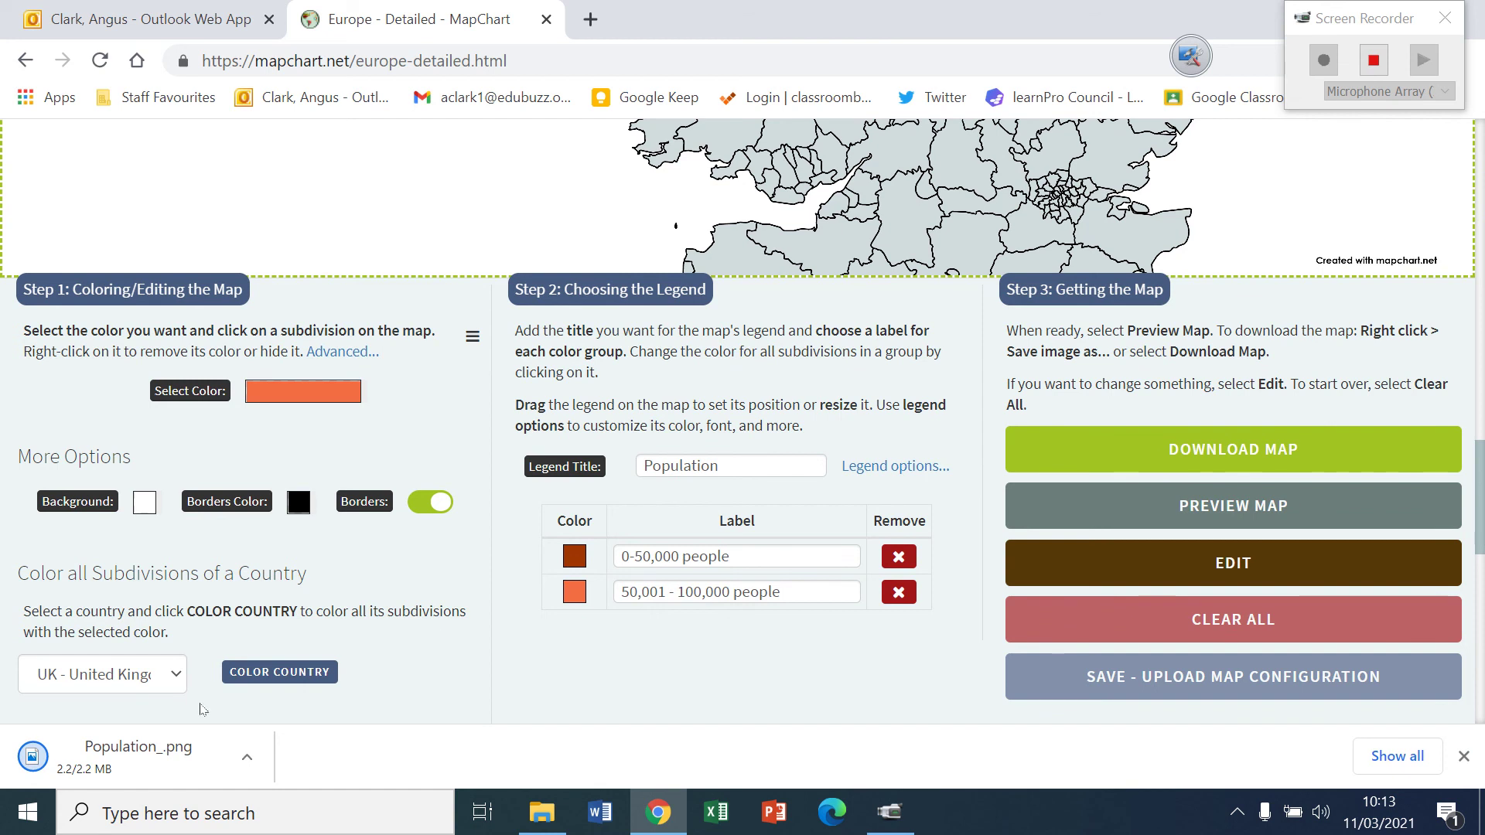
- Open Population_.png from Chrome's download bar in Photos
left_click(147, 763)
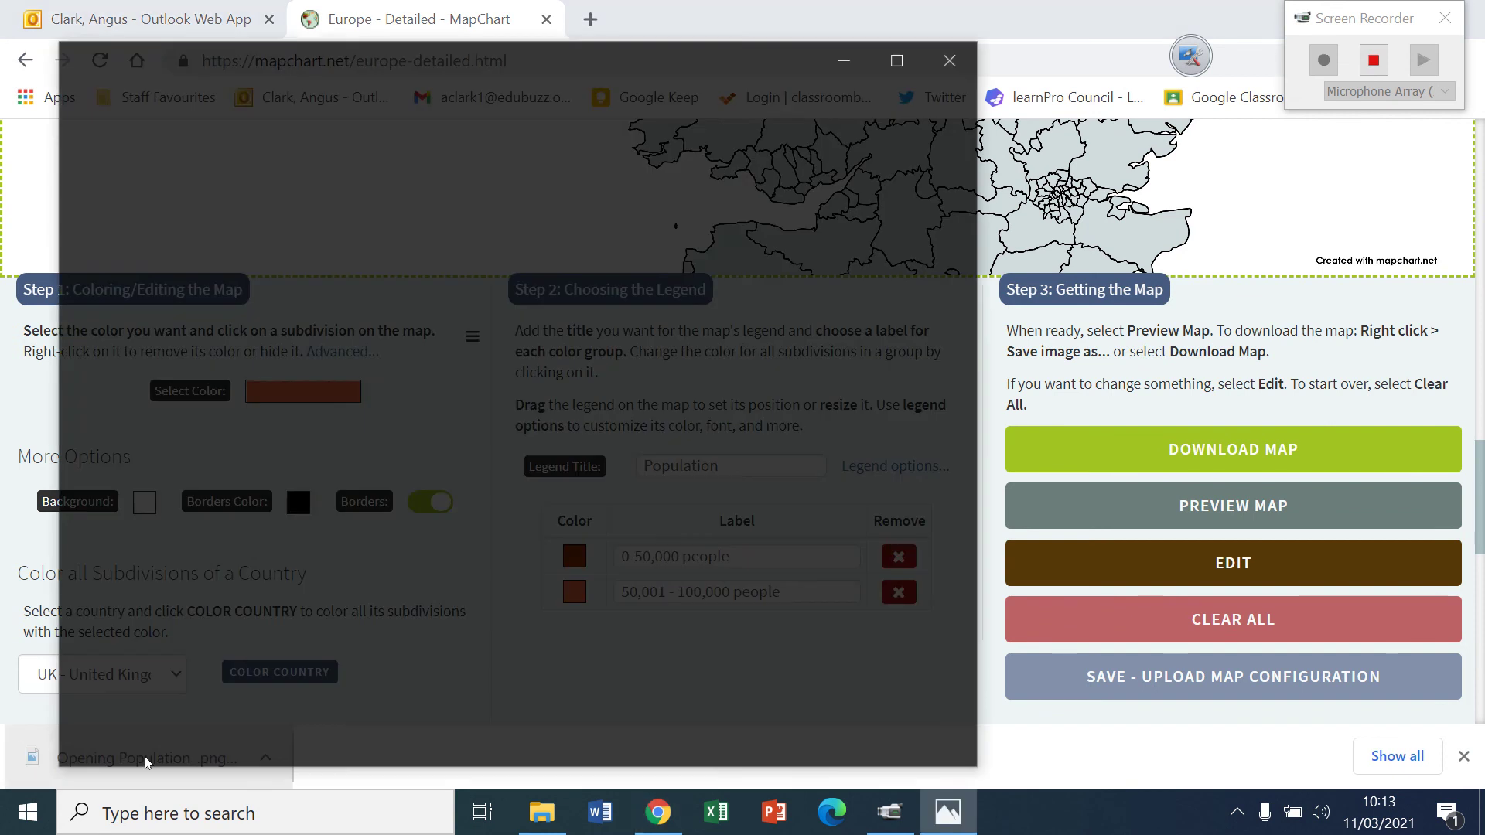